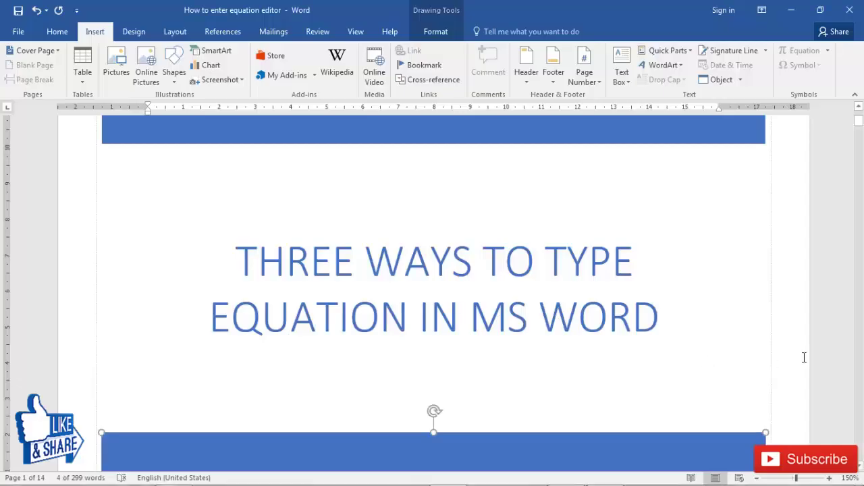
Deselect the banner and scroll past the title page to the '1. Using GUI' bullets
{"action": "left_click", "coordinate": [806, 357]}
{"action": "scroll", "coordinate": [806, 357], "scroll_direction": "down", "scroll_amount": 4}
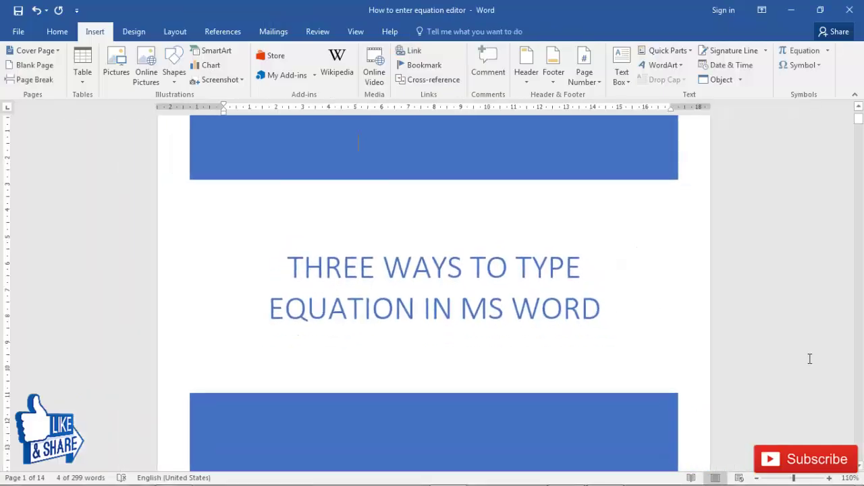
{"action": "scroll", "coordinate": [791, 357], "scroll_direction": "up", "scroll_amount": 3}
{"action": "scroll", "coordinate": [791, 357], "scroll_direction": "down", "scroll_amount": 2}
{"action": "scroll", "coordinate": [790, 357], "scroll_direction": "down", "scroll_amount": 1}
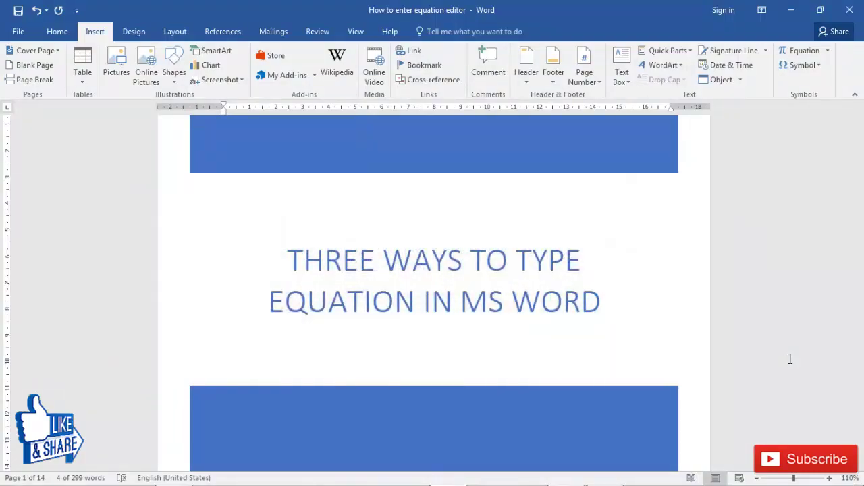
{"action": "scroll", "coordinate": [714, 354], "scroll_direction": "down", "scroll_amount": 10}
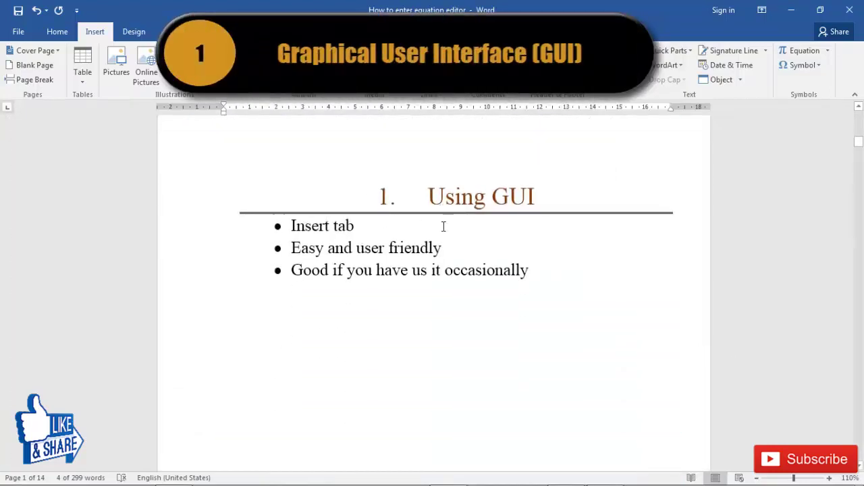
Insert a blank equation on a new line after the last bullet ending 'occasionally'
{"action": "left_click", "coordinate": [555, 263]}
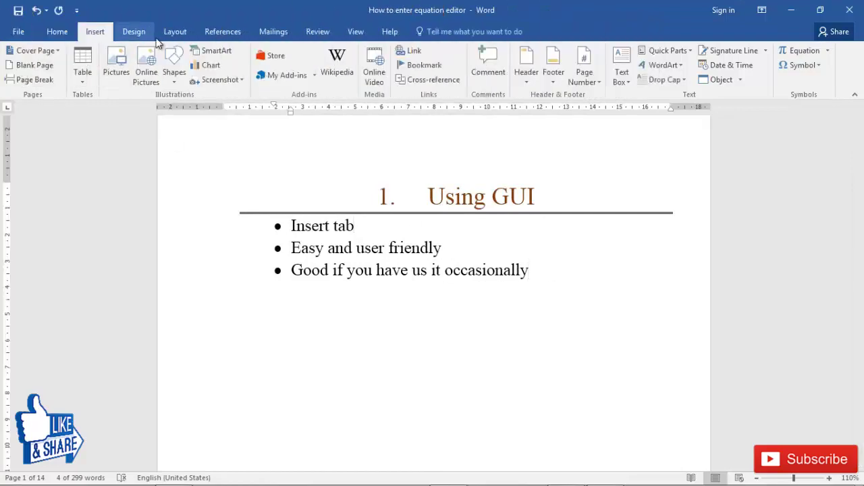
{"action": "left_click", "coordinate": [57, 31]}
{"action": "left_click", "coordinate": [95, 31]}
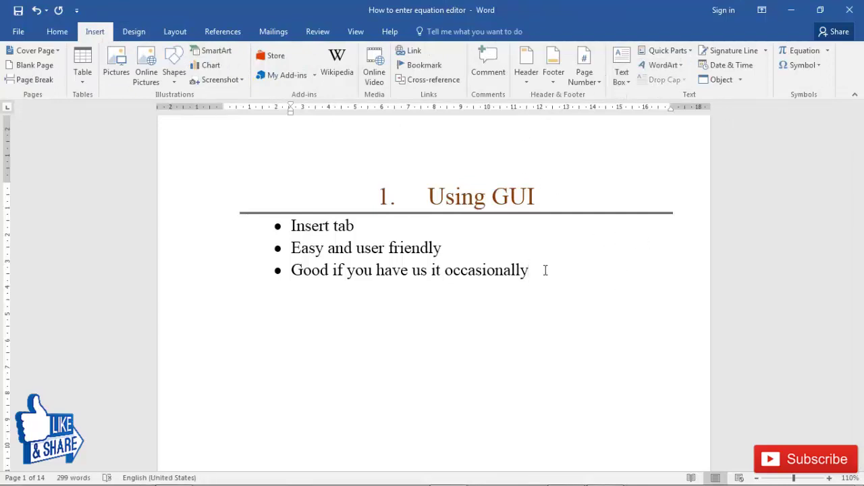
{"action": "key", "text": "Return"}
{"action": "key", "text": "Return"}
{"action": "left_click", "coordinate": [802, 51]}
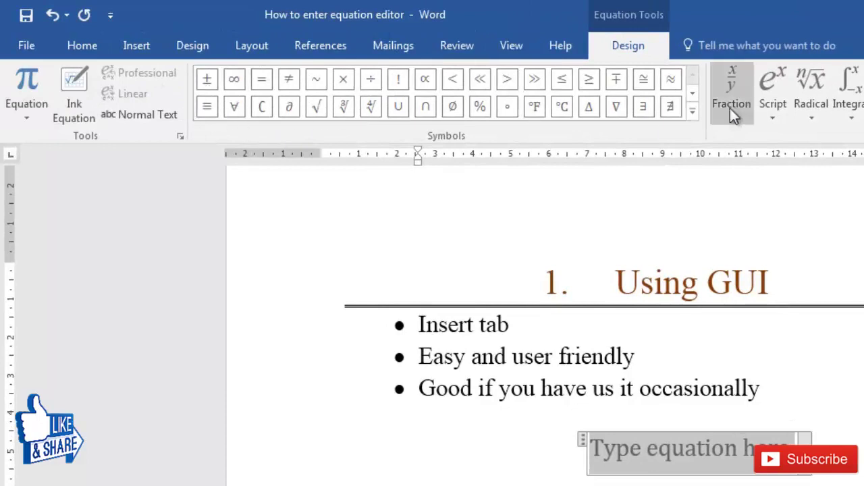
Preview the Radical and Fraction template galleries, then close them without inserting anything
{"action": "left_click", "coordinate": [446, 111]}
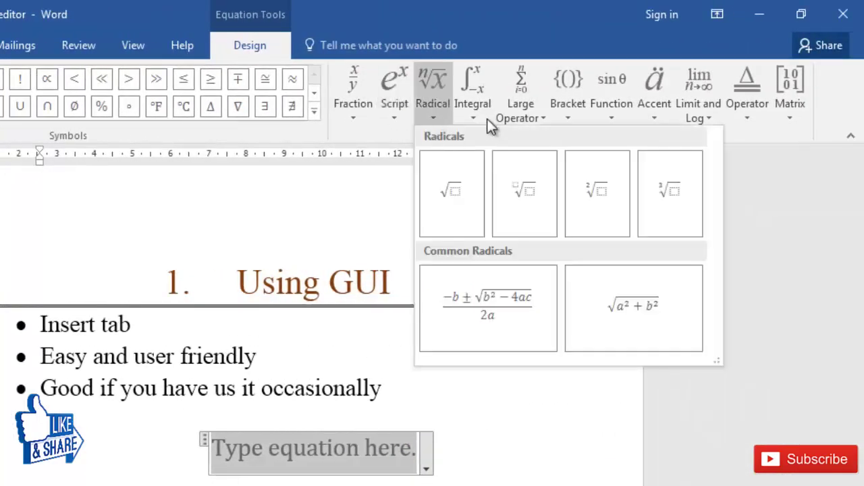
{"action": "left_click", "coordinate": [790, 140]}
{"action": "left_click", "coordinate": [354, 111]}
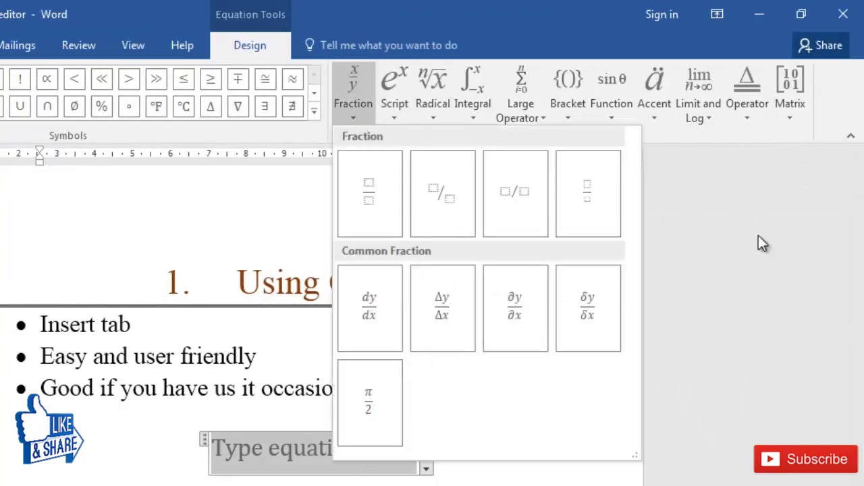
{"action": "left_click", "coordinate": [780, 267]}
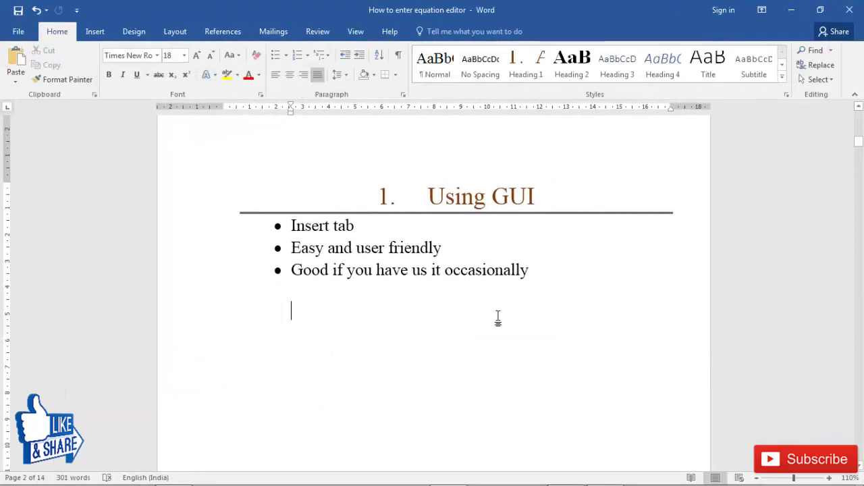
Start an equation with Alt+= and enter Area with subscript Circle followed by =
{"action": "key", "text": "alt+equal"}
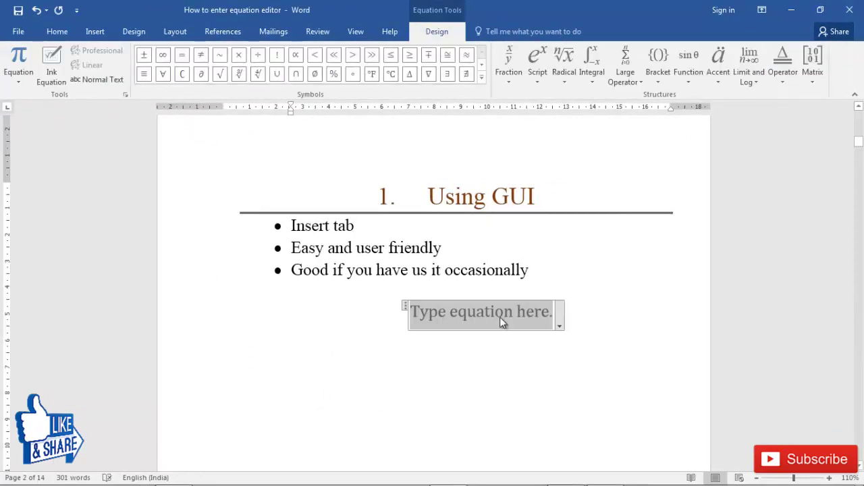
{"action": "left_click", "coordinate": [537, 80]}
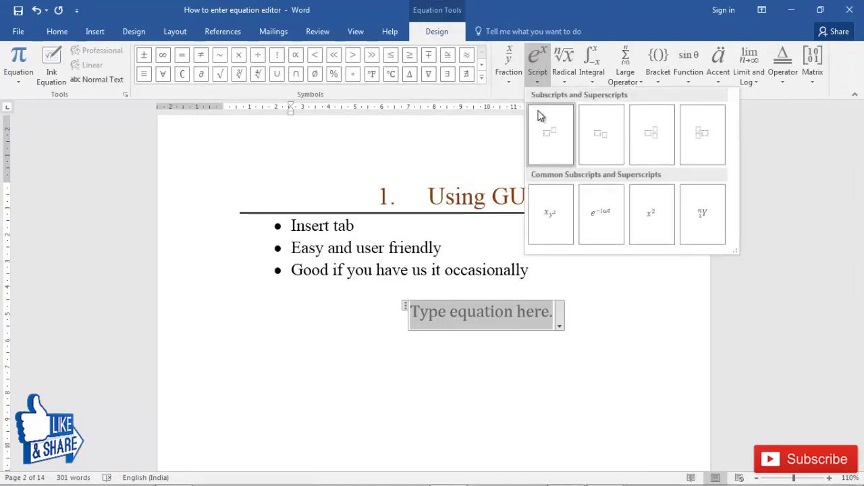
{"action": "left_click", "coordinate": [602, 136]}
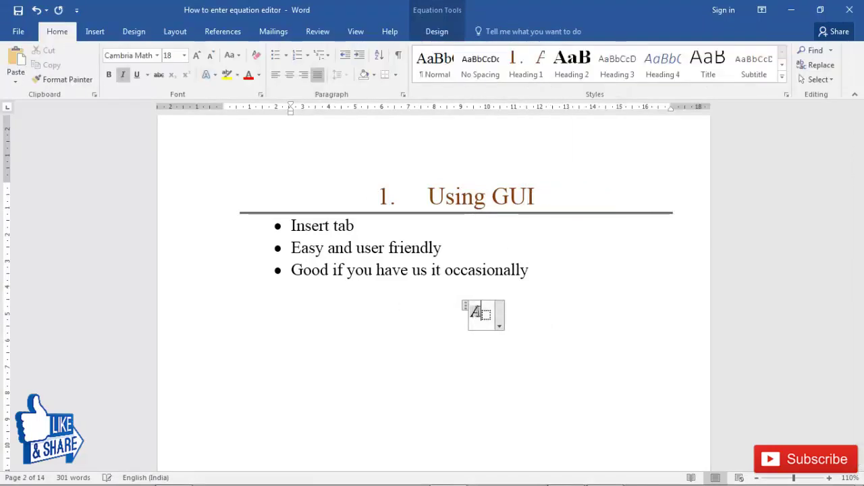
{"action": "type", "text": "Area"}
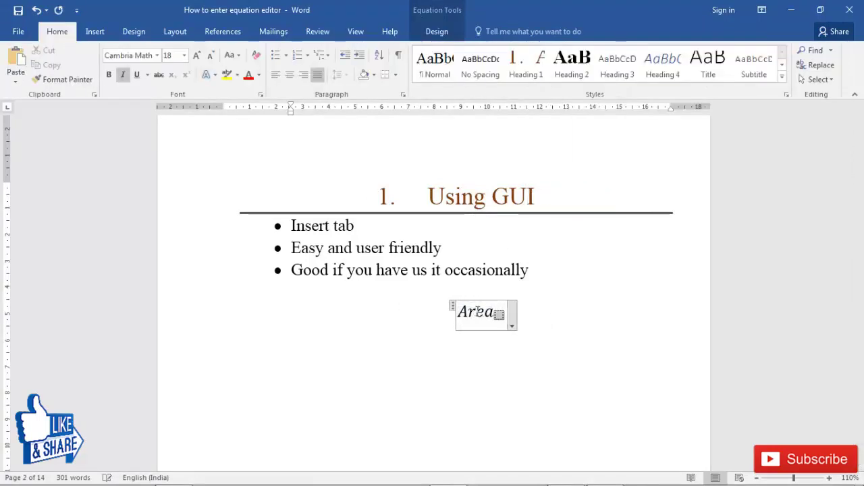
{"action": "key", "text": "Right"}
{"action": "type", "text": "Circle"}
{"action": "key", "text": "Right"}
{"action": "type", "text": "="}
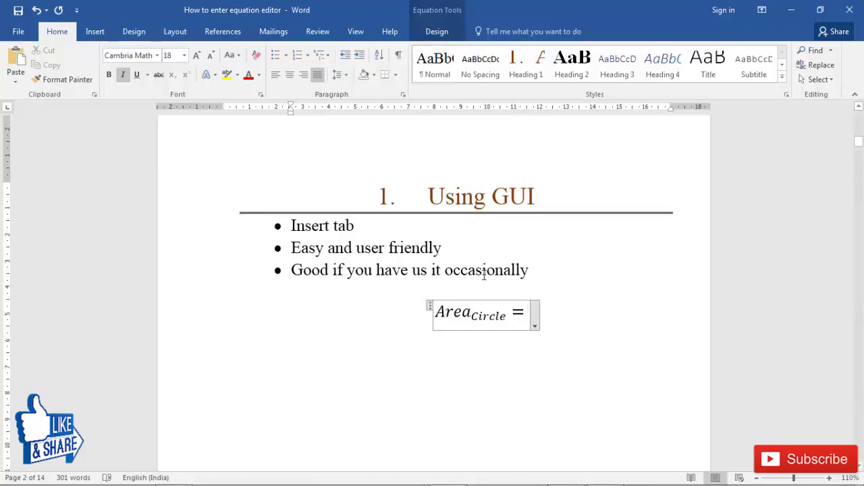
Add π from Basic Math symbols and r with superscript 2 to complete πr²
{"action": "left_click", "coordinate": [437, 32]}
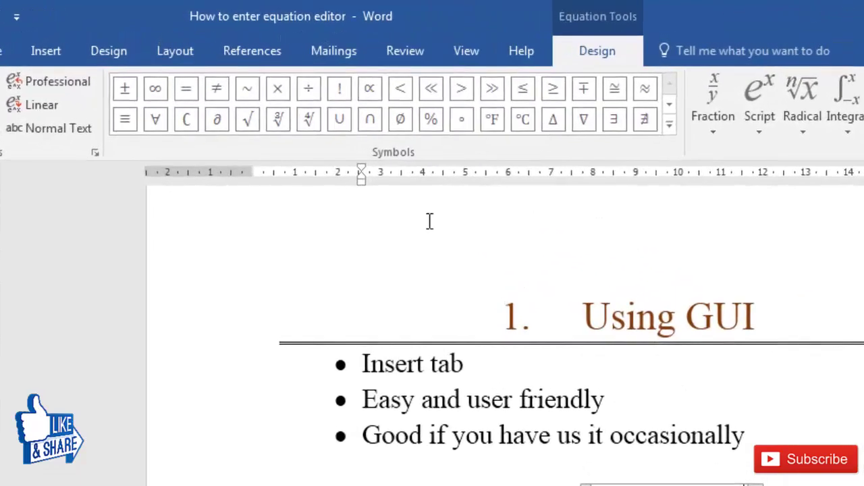
{"action": "left_click", "coordinate": [669, 125]}
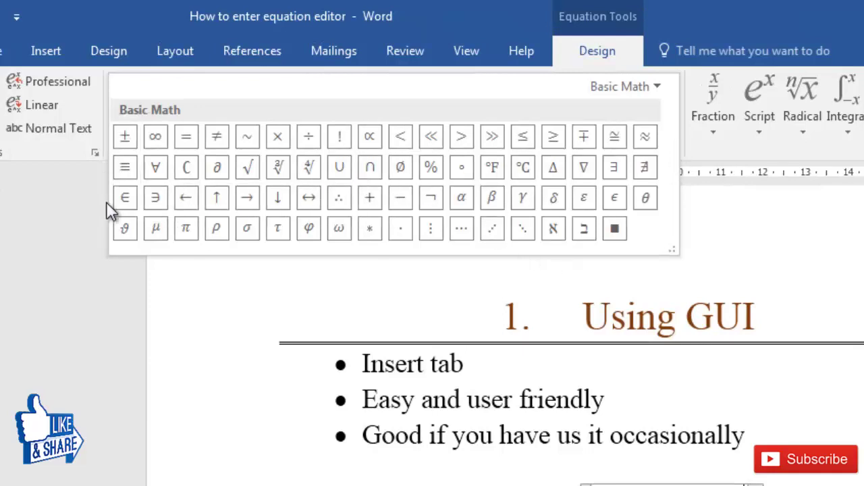
{"action": "left_click", "coordinate": [186, 228]}
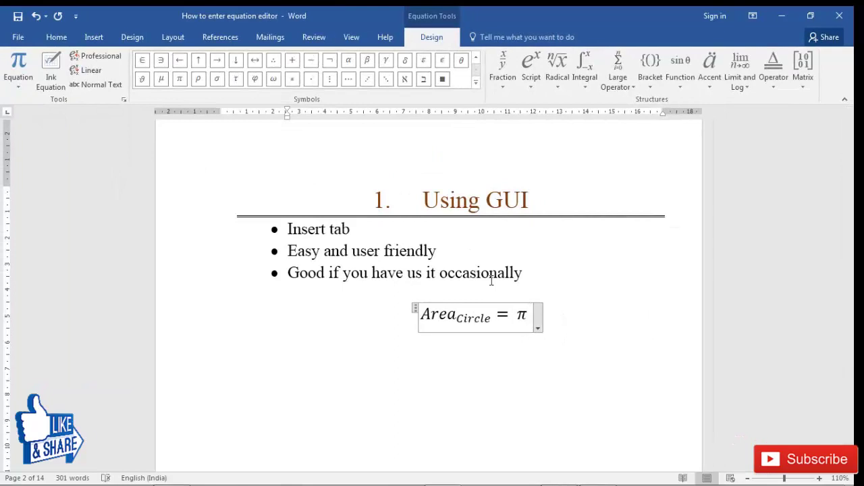
{"action": "key", "text": "BackSpace"}
{"action": "left_click", "coordinate": [530, 68]}
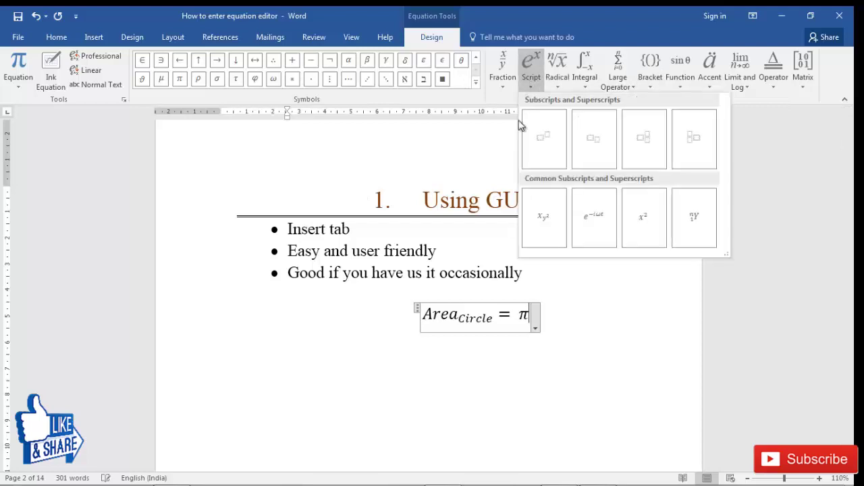
{"action": "left_click", "coordinate": [547, 139]}
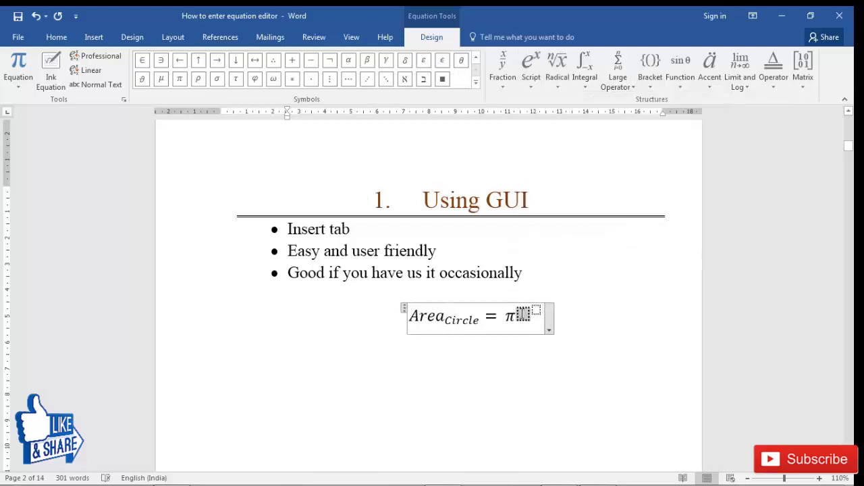
{"action": "type", "text": "r"}
{"action": "key", "text": "Right"}
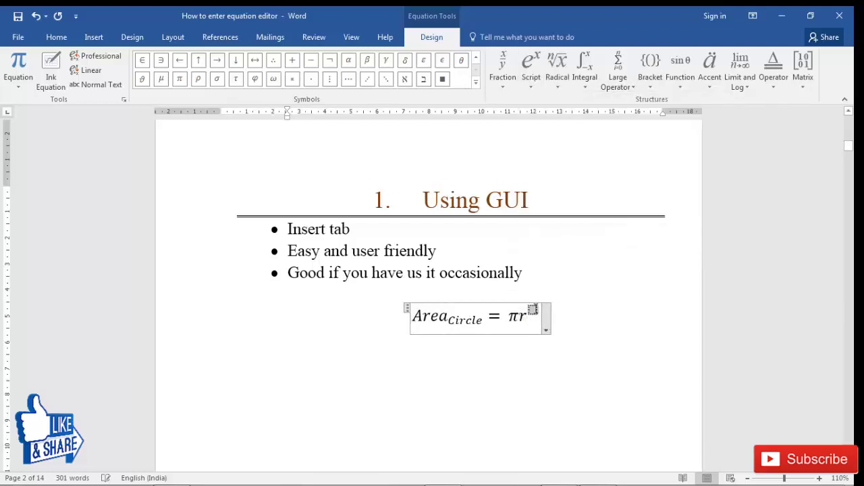
{"action": "type", "text": "2"}
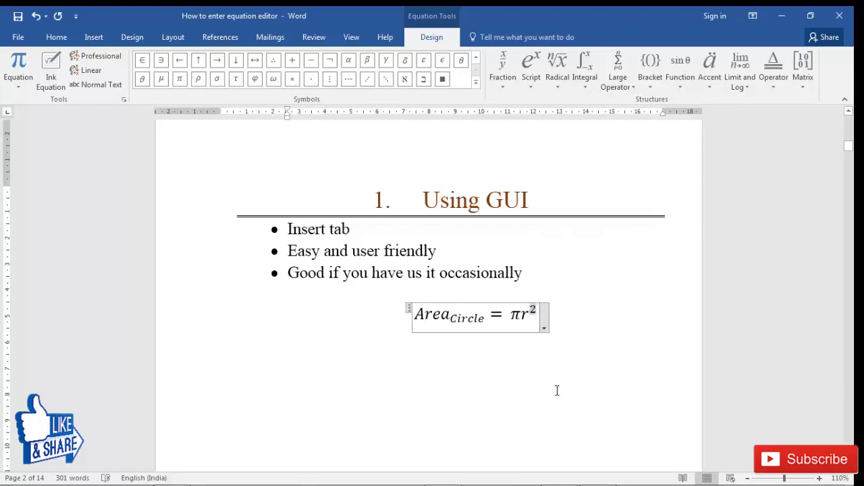
{"action": "left_click", "coordinate": [557, 402]}
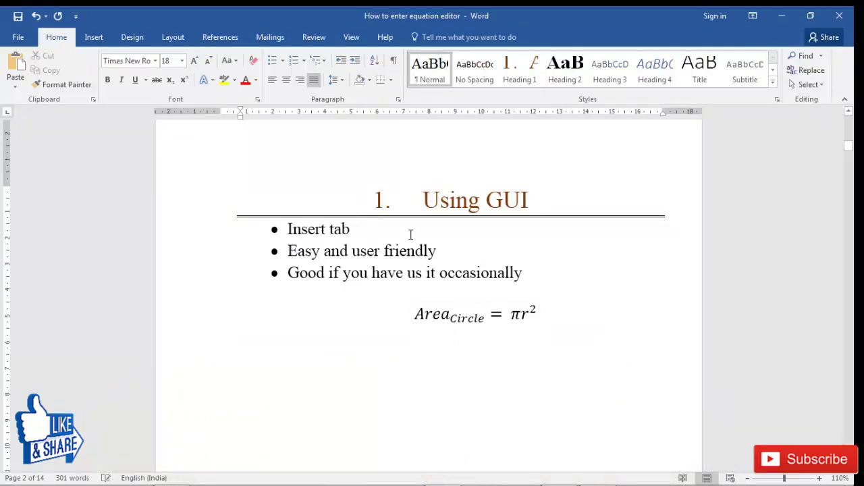
Add blank unbulleted lines after 'difficult' in the Ink Equation list
{"action": "scroll", "coordinate": [475, 288], "scroll_direction": "down", "scroll_amount": 5}
{"action": "scroll", "coordinate": [475, 288], "scroll_direction": "up", "scroll_amount": 4}
{"action": "left_click", "coordinate": [443, 333]}
{"action": "key", "text": "Return"}
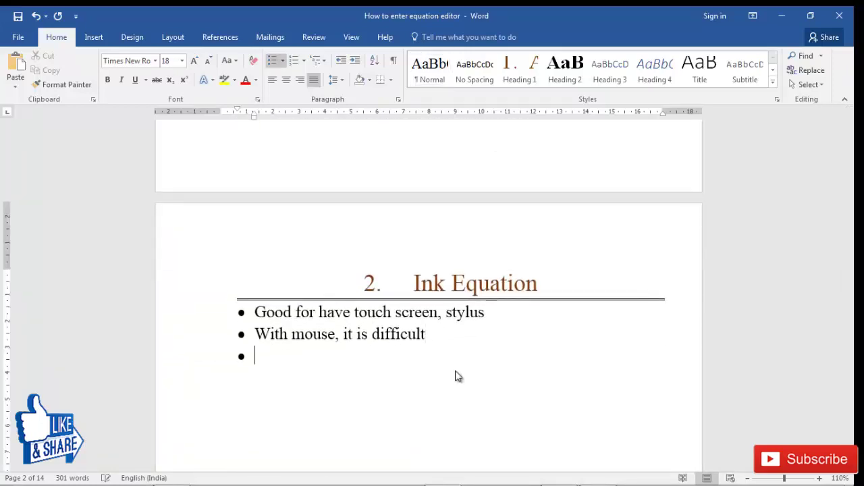
{"action": "key", "text": "BackSpace"}
{"action": "key", "text": "Return"}
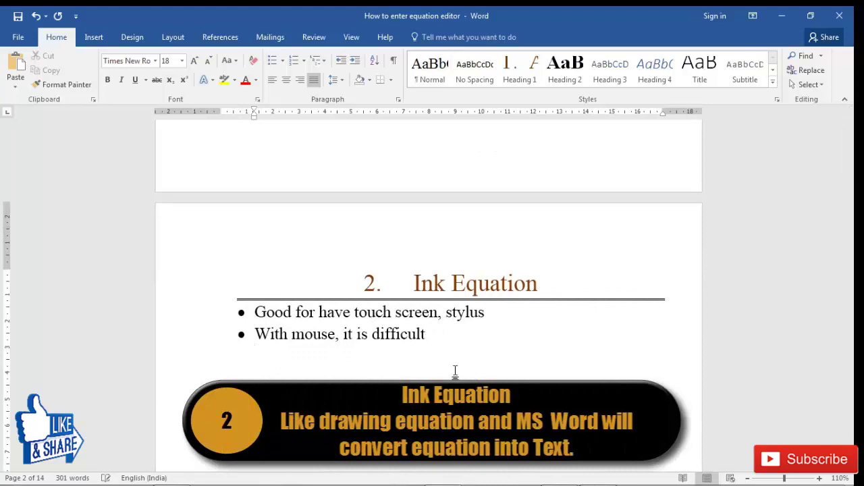
{"action": "key", "text": "BackSpace"}
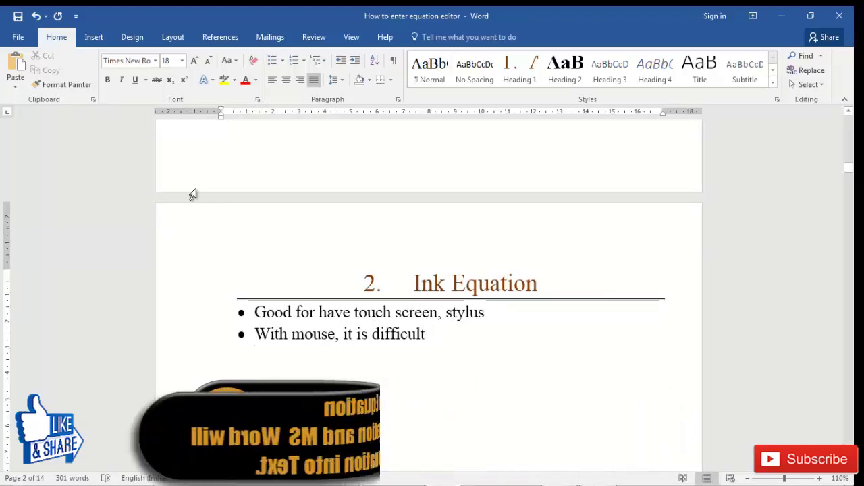
Launch Ink Equation from the Insert tab's Equation dropdown
{"action": "left_click", "coordinate": [94, 39]}
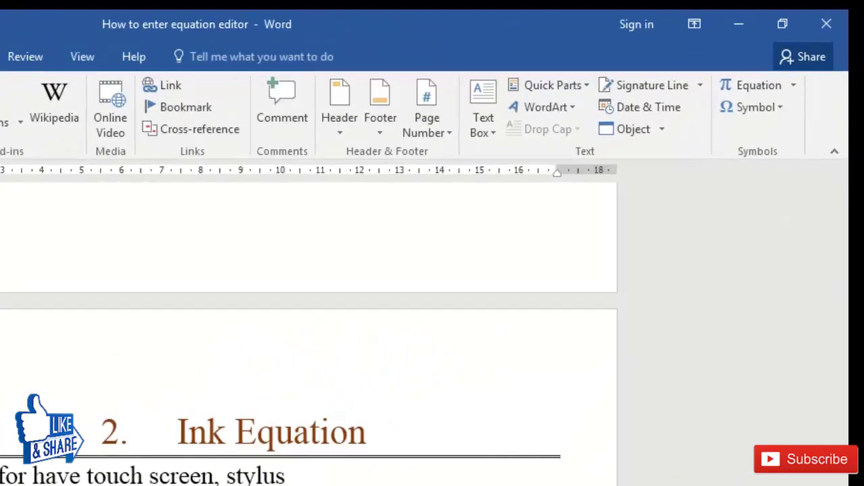
{"action": "left_click", "coordinate": [793, 85]}
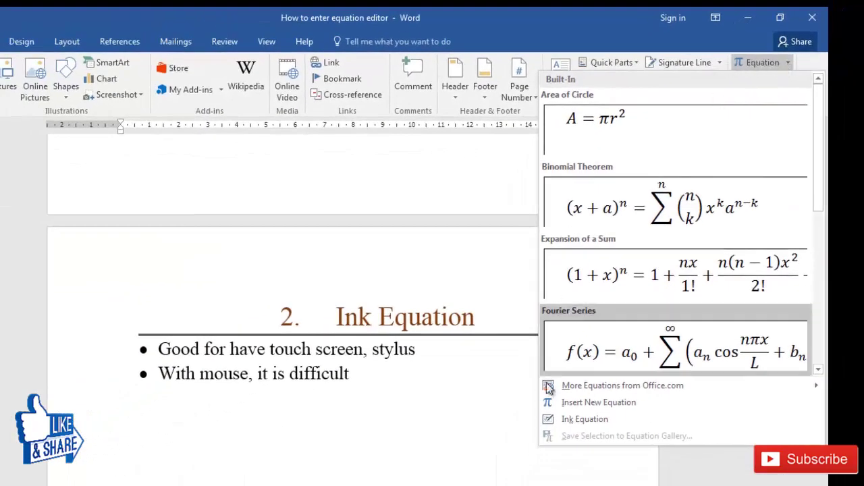
{"action": "left_click", "coordinate": [572, 419]}
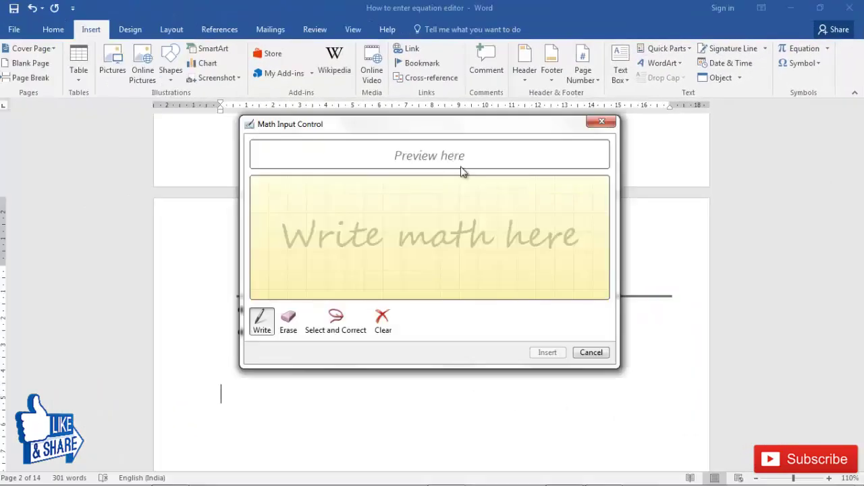
Move the Math Input Control up and handwrite A circle = πr² in the ink area
{"action": "left_click_drag", "start_coordinate": [442, 128], "coordinate": [439, 101]}
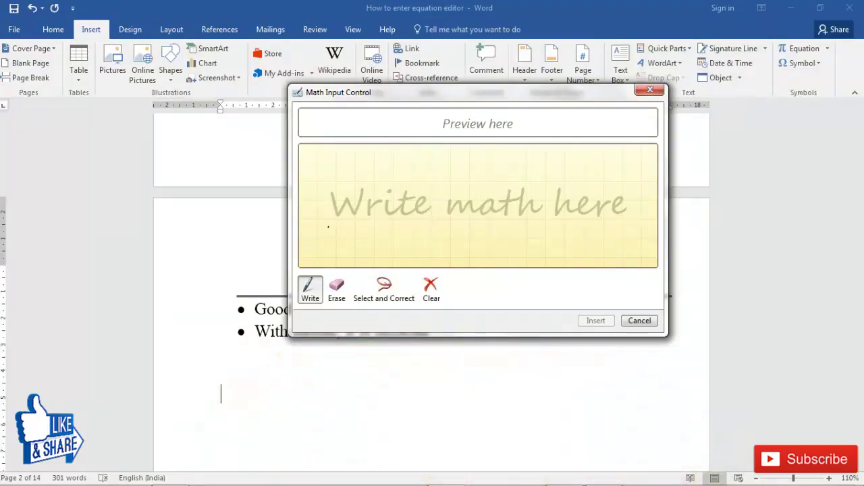
{"action": "left_click_drag", "start_coordinate": [347, 174], "coordinate": [333, 227]}
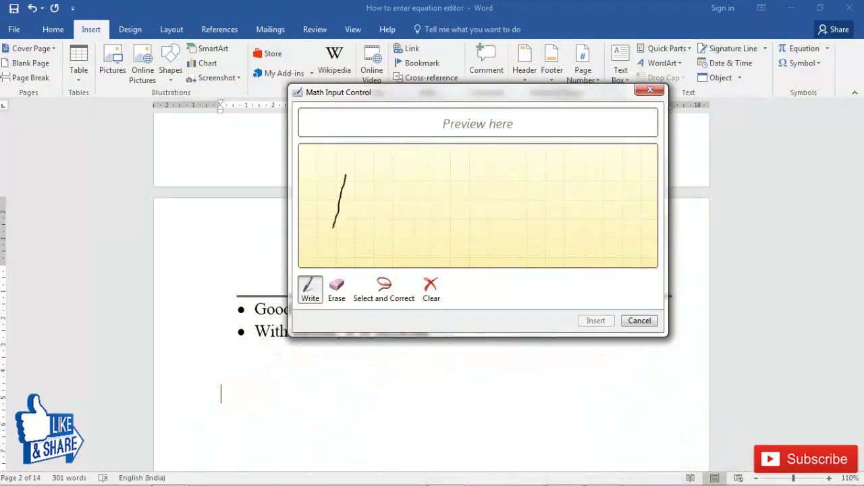
{"action": "left_click_drag", "start_coordinate": [345, 174], "coordinate": [365, 220]}
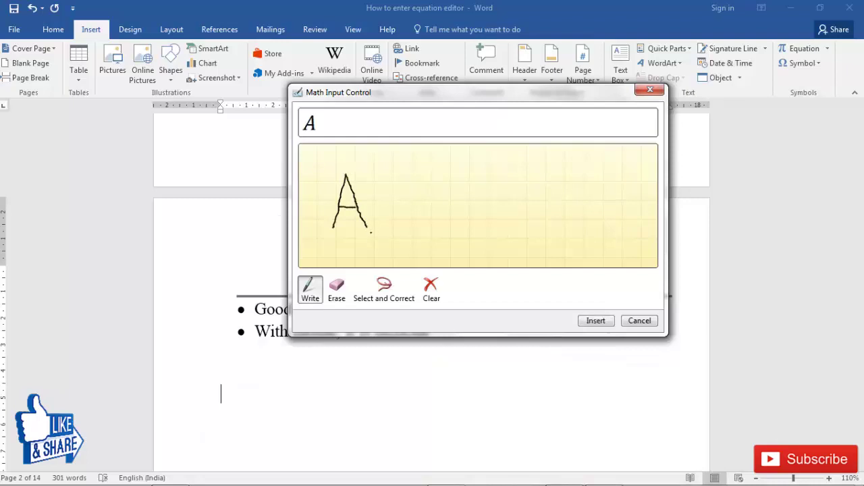
{"action": "mouse_move", "coordinate": [383, 226]}
{"action": "left_mouse_down"}
{"action": "mouse_move", "coordinate": [376, 239]}
{"action": "mouse_move", "coordinate": [386, 238]}
{"action": "left_mouse_up"}
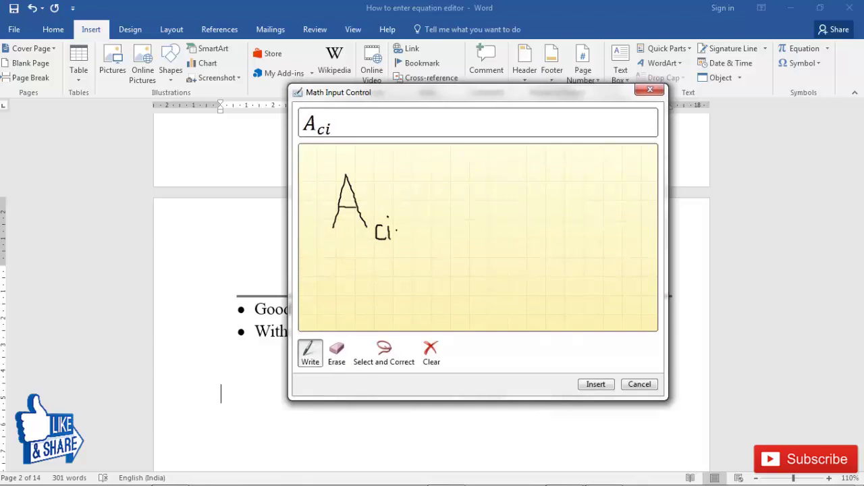
{"action": "left_click_drag", "start_coordinate": [413, 231], "coordinate": [446, 248]}
{"action": "mouse_move", "coordinate": [447, 200]}
{"action": "left_mouse_down"}
{"action": "mouse_move", "coordinate": [474, 202]}
{"action": "mouse_move", "coordinate": [480, 217]}
{"action": "mouse_move", "coordinate": [538, 200]}
{"action": "mouse_move", "coordinate": [504, 226]}
{"action": "mouse_move", "coordinate": [563, 228]}
{"action": "mouse_move", "coordinate": [559, 213]}
{"action": "left_mouse_up"}
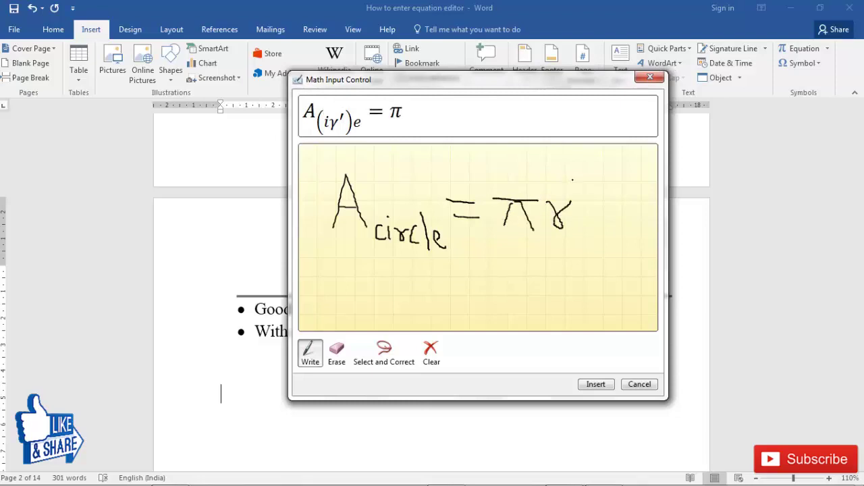
{"action": "mouse_move", "coordinate": [573, 180]}
{"action": "left_mouse_down"}
{"action": "mouse_move", "coordinate": [581, 181]}
{"action": "mouse_move", "coordinate": [579, 203]}
{"action": "mouse_move", "coordinate": [603, 202]}
{"action": "left_mouse_up"}
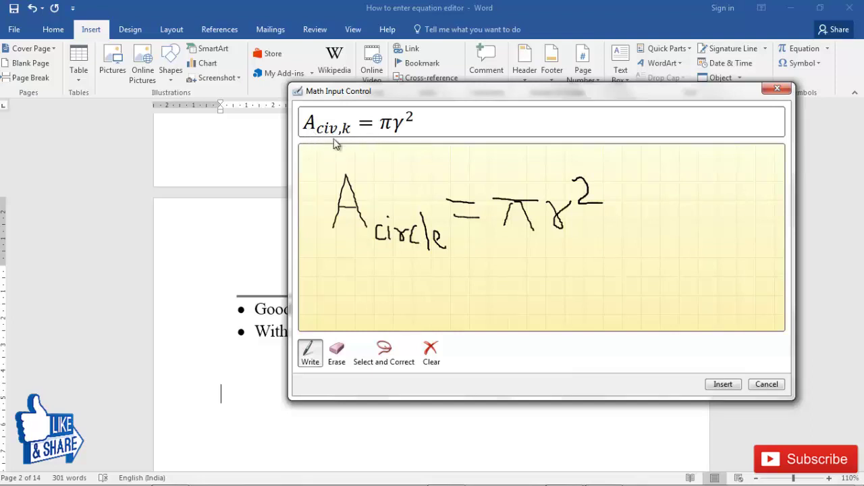
Use Select and Correct to fix the misread r and l in 'circle', then select the r after π
{"action": "left_click", "coordinate": [368, 354]}
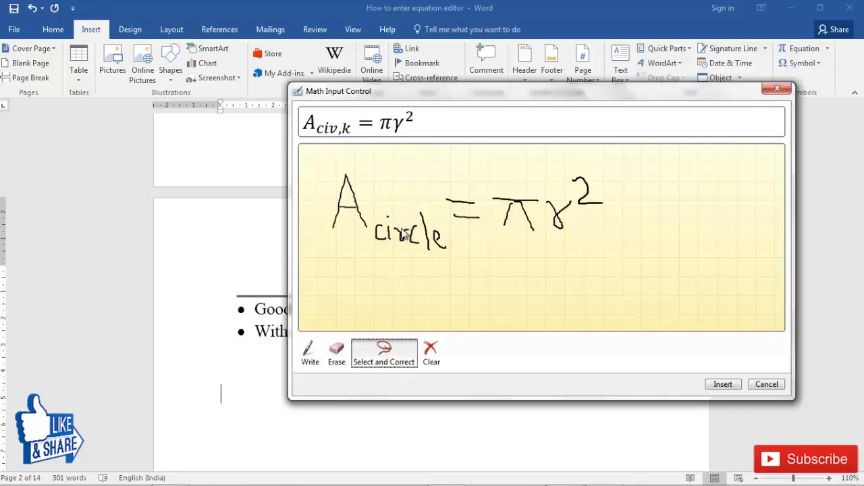
{"action": "mouse_move", "coordinate": [399, 216]}
{"action": "left_mouse_down"}
{"action": "mouse_move", "coordinate": [400, 248]}
{"action": "mouse_move", "coordinate": [414, 235]}
{"action": "mouse_move", "coordinate": [397, 219]}
{"action": "left_mouse_up"}
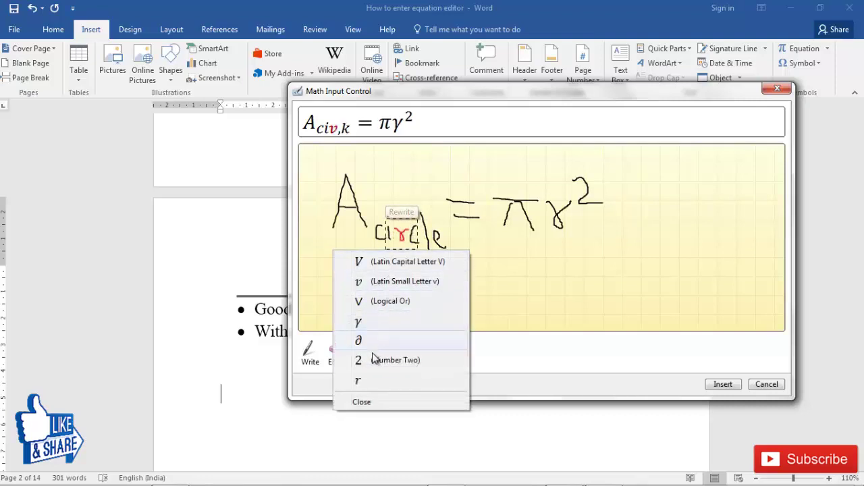
{"action": "left_click", "coordinate": [372, 382]}
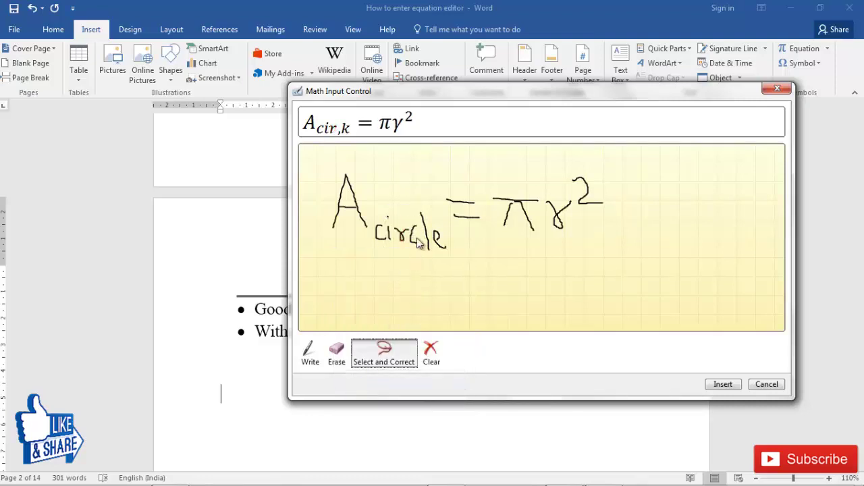
{"action": "mouse_move", "coordinate": [424, 210]}
{"action": "left_mouse_down"}
{"action": "mouse_move", "coordinate": [416, 250]}
{"action": "mouse_move", "coordinate": [438, 262]}
{"action": "mouse_move", "coordinate": [426, 213]}
{"action": "mouse_move", "coordinate": [415, 215]}
{"action": "left_mouse_up"}
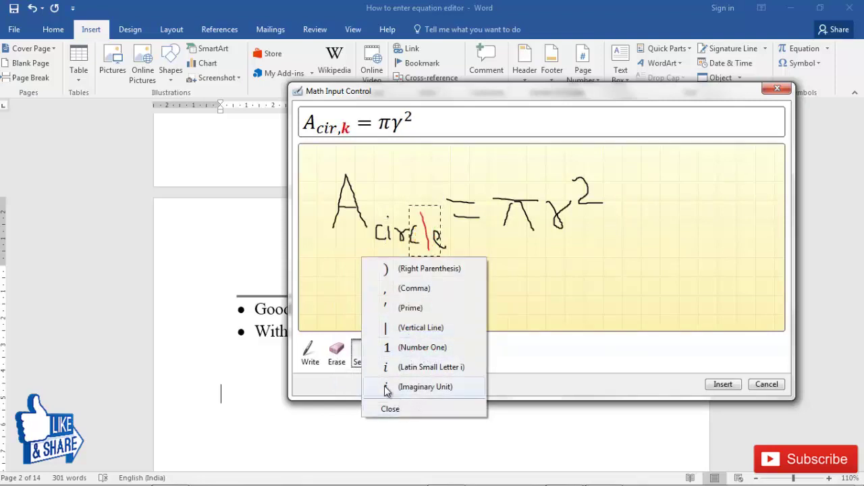
{"action": "left_click", "coordinate": [419, 387]}
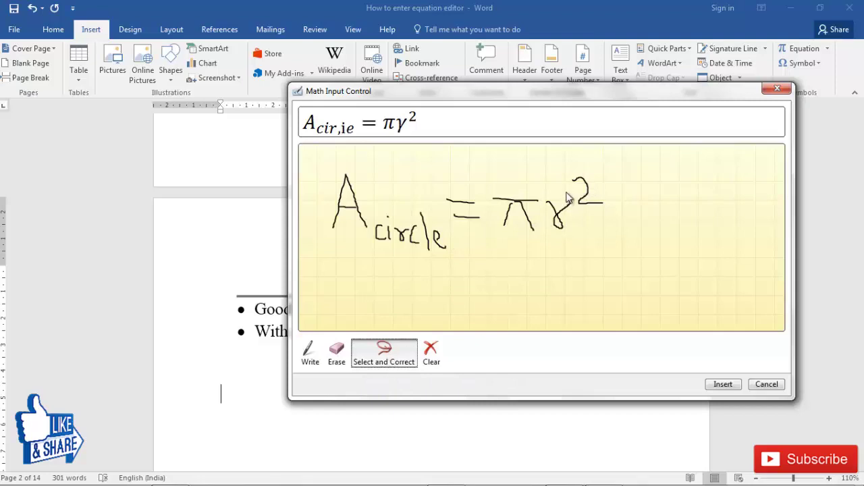
{"action": "mouse_move", "coordinate": [568, 198]}
{"action": "left_mouse_down"}
{"action": "mouse_move", "coordinate": [563, 245]}
{"action": "mouse_move", "coordinate": [575, 195]}
{"action": "mouse_move", "coordinate": [543, 203]}
{"action": "left_mouse_up"}
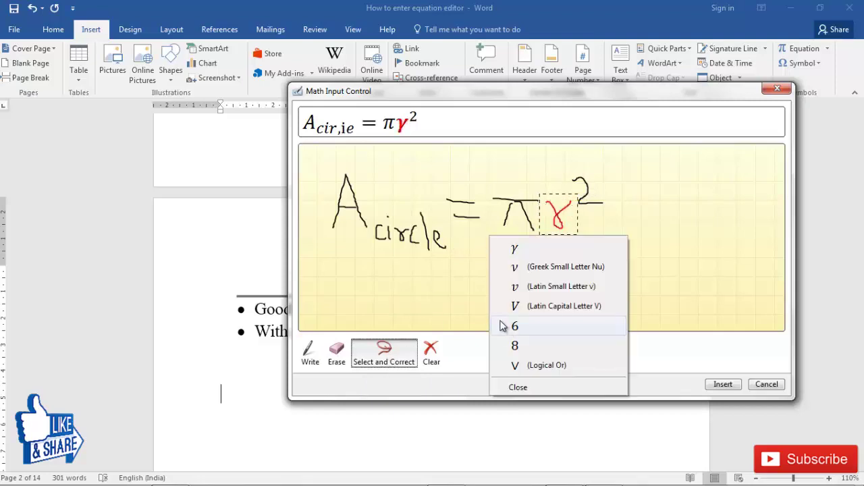
Apply the last correction, insert the equation, and fix its subscript to 'cirle'
{"action": "left_click", "coordinate": [534, 267]}
{"action": "left_click", "coordinate": [723, 384]}
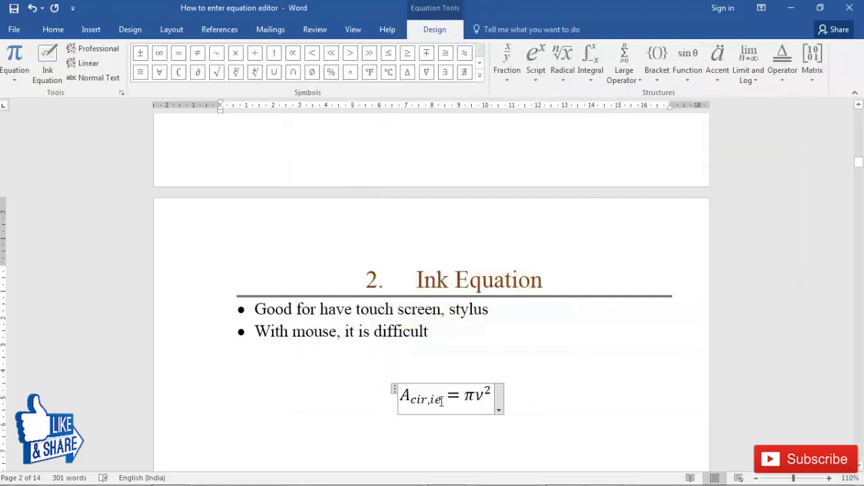
{"action": "left_click", "coordinate": [440, 401]}
{"action": "key", "text": "BackSpace"}
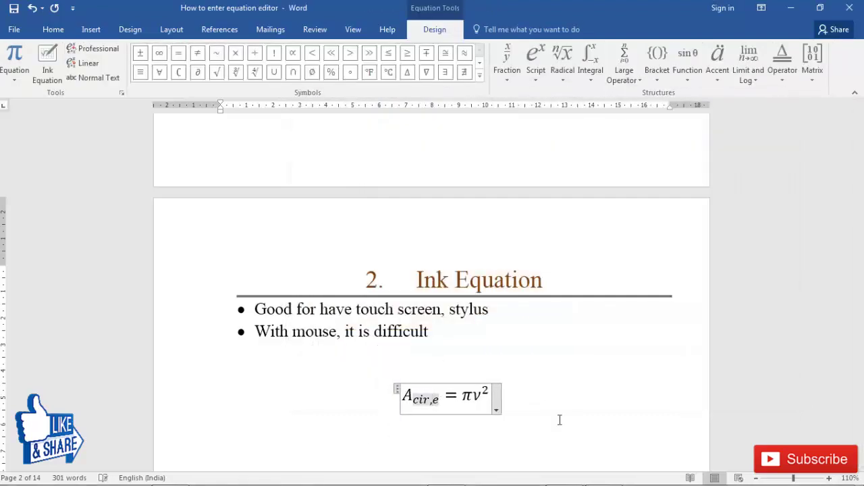
{"action": "type", "text": "l"}
{"action": "key", "text": "Delete"}
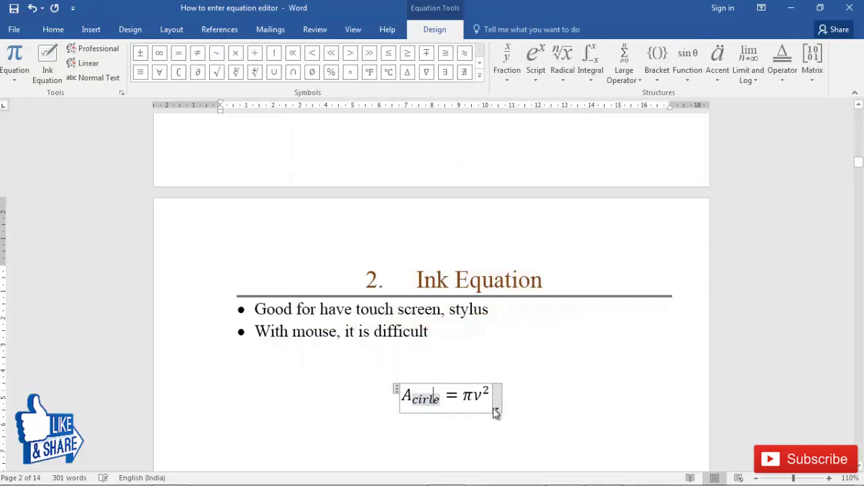
Replace ν with r to give πr², and delete the empty line above the equation
{"action": "left_click", "coordinate": [481, 396]}
{"action": "key", "text": "BackSpace"}
{"action": "type", "text": "r"}
{"action": "left_click", "coordinate": [475, 442]}
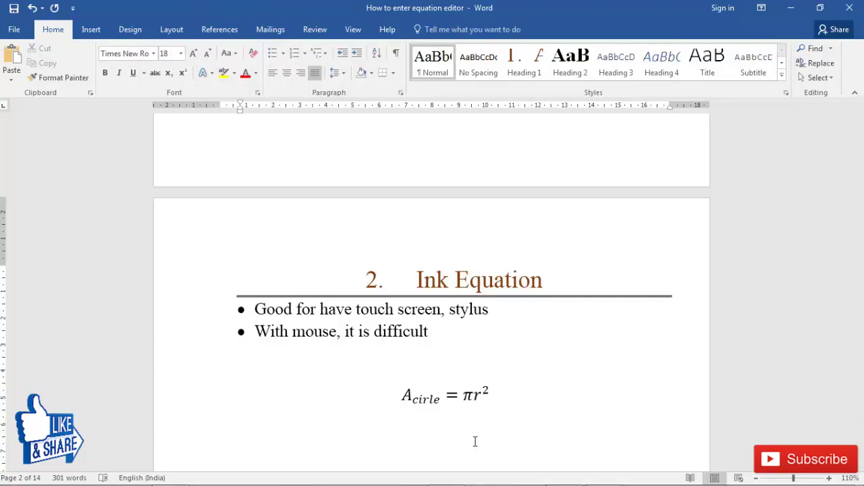
{"action": "left_click", "coordinate": [405, 364]}
{"action": "key", "text": "Delete"}
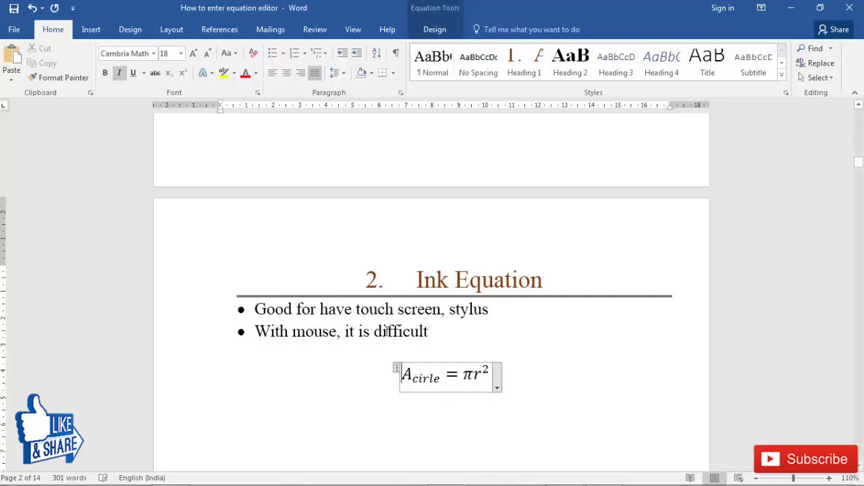
{"action": "left_click", "coordinate": [636, 416]}
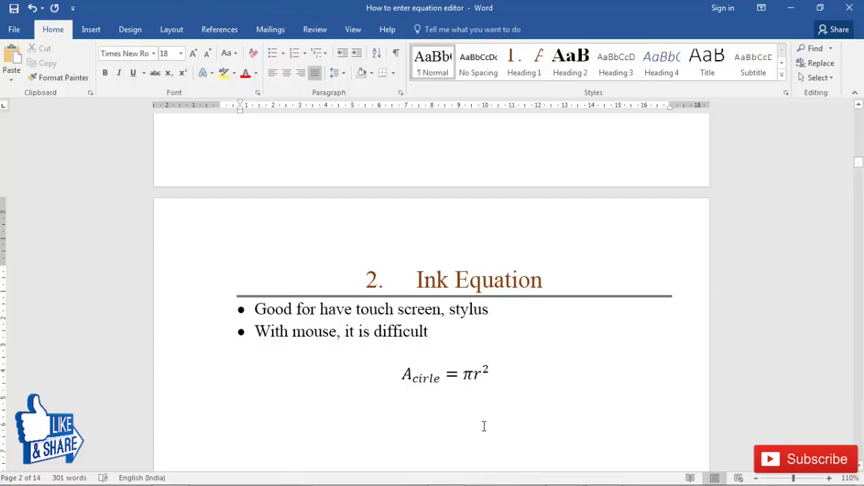
Scroll down to the '3. Math Autocorrect' section on page 2
{"action": "scroll", "coordinate": [462, 432], "scroll_direction": "down", "scroll_amount": 10}
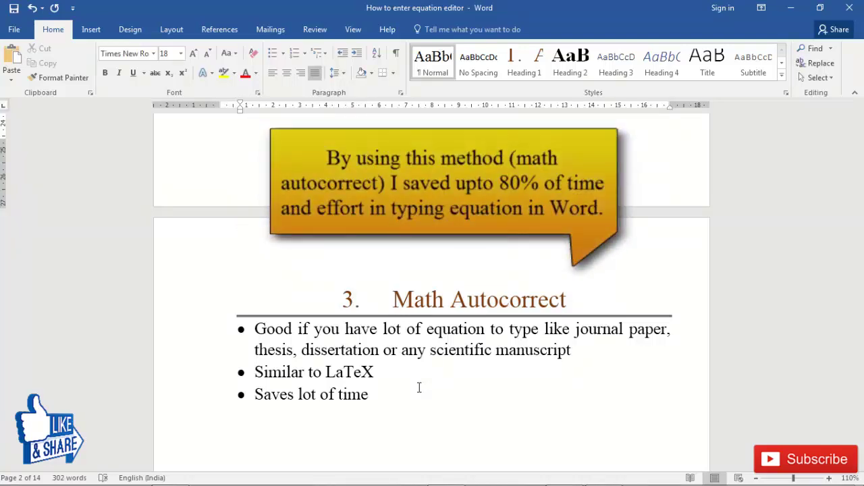
Add a new line after '(simultaneously)', then remove the Alt+= equation placeholder to leave it empty
{"action": "left_click", "coordinate": [381, 395]}
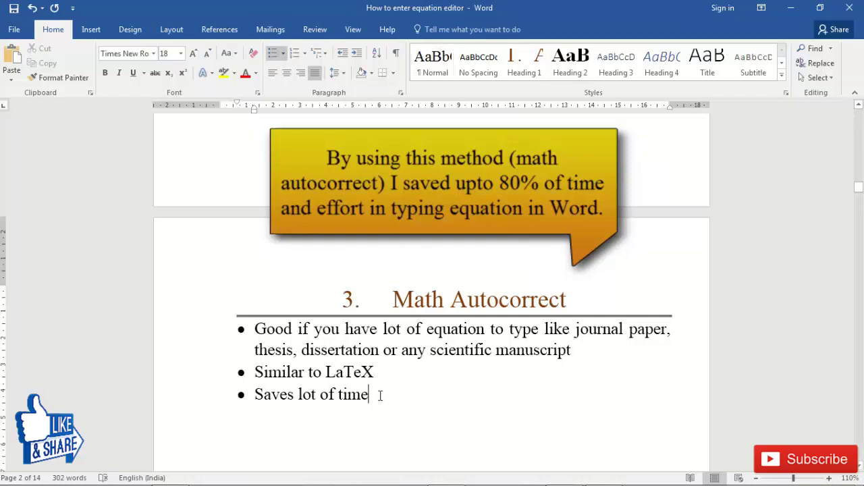
{"action": "scroll", "coordinate": [380, 396], "scroll_direction": "down", "scroll_amount": 5}
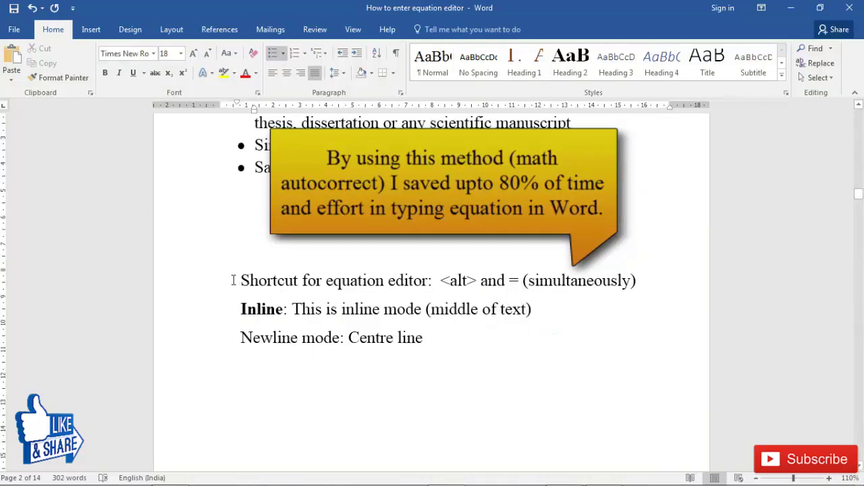
{"action": "left_click_drag", "start_coordinate": [241, 280], "coordinate": [541, 280]}
{"action": "left_click", "coordinate": [314, 349]}
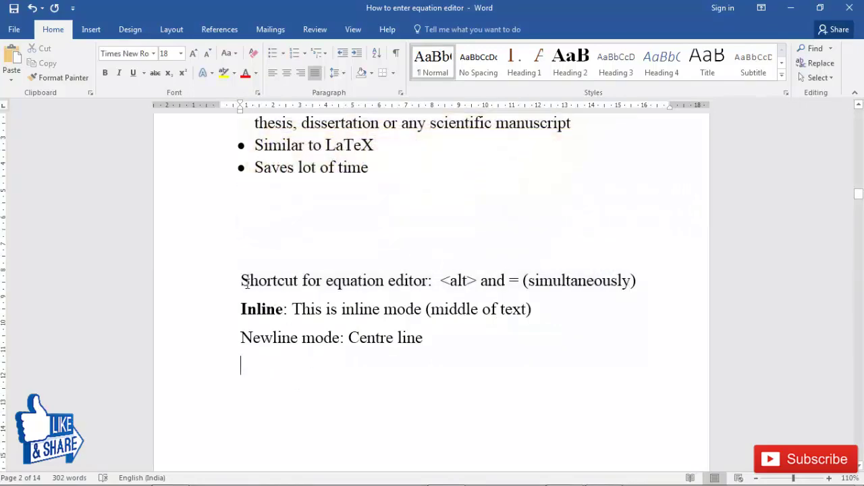
{"action": "left_click_drag", "start_coordinate": [243, 260], "coordinate": [650, 283]}
{"action": "scroll", "coordinate": [418, 251], "scroll_direction": "up", "scroll_amount": 3}
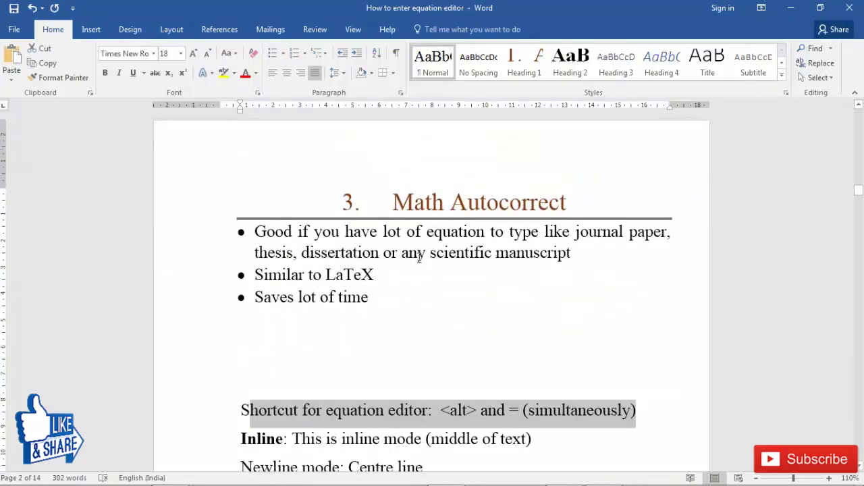
{"action": "scroll", "coordinate": [473, 439], "scroll_direction": "down", "scroll_amount": 1}
{"action": "left_click_drag", "start_coordinate": [440, 379], "coordinate": [522, 378]}
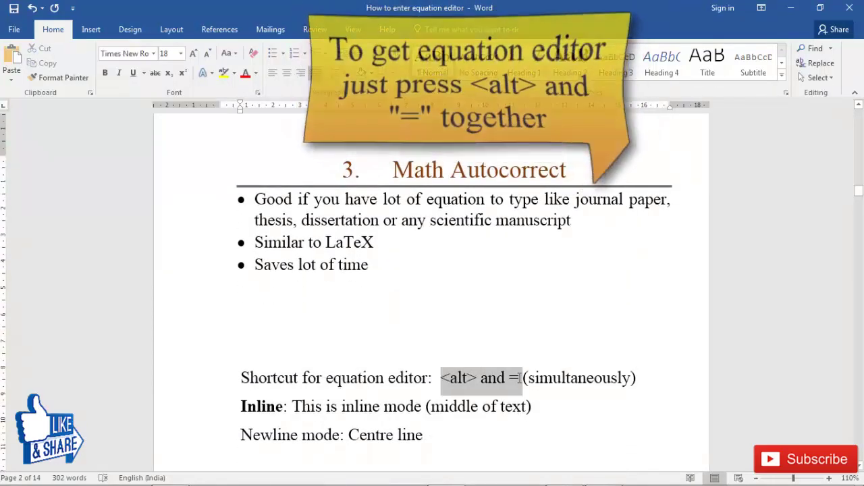
{"action": "left_click", "coordinate": [662, 383]}
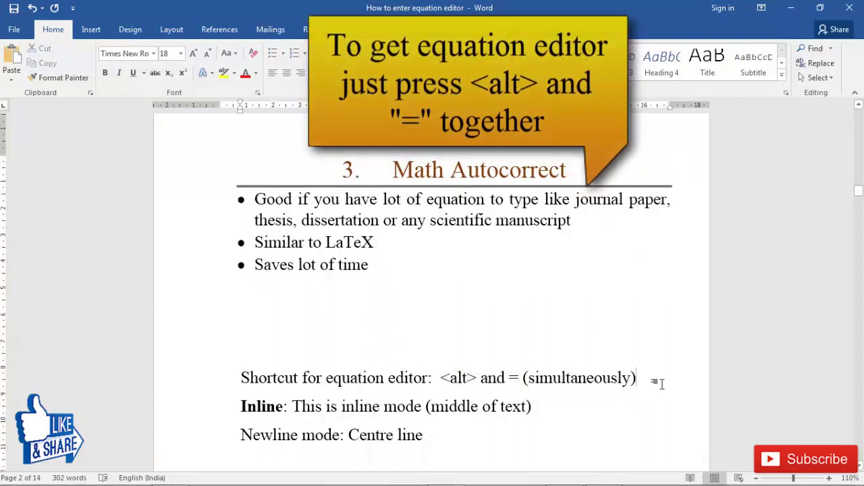
{"action": "key", "text": "Return"}
{"action": "key", "text": "alt+equal"}
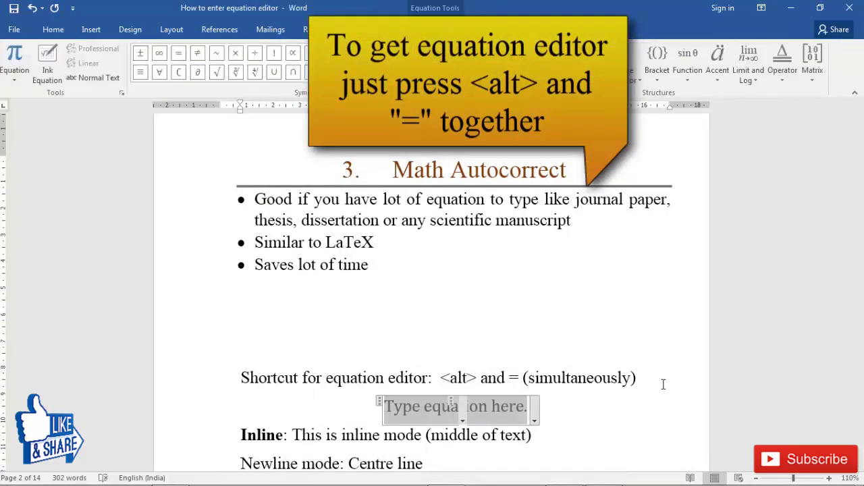
{"action": "key", "text": "BackSpace"}
{"action": "key", "text": "BackSpace"}
Try a π equation after 'inline' in the Inline sentence, then undo and remove it
{"action": "left_click", "coordinate": [90, 29]}
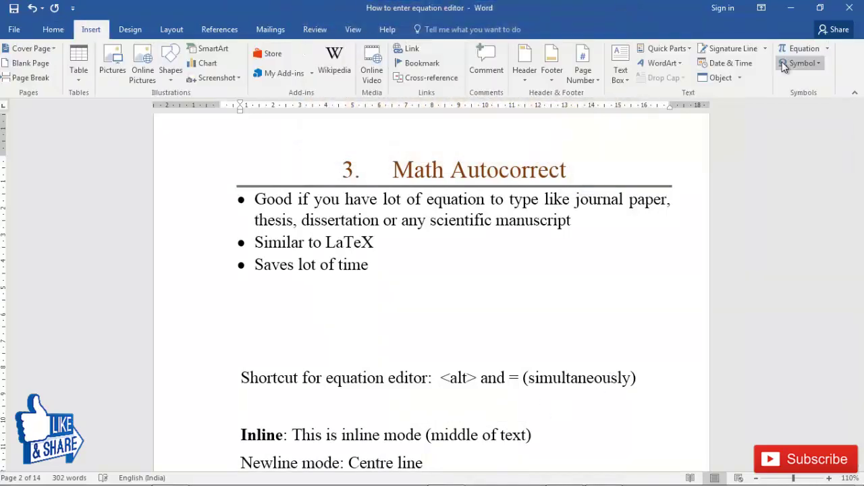
{"action": "scroll", "coordinate": [555, 293], "scroll_direction": "down", "scroll_amount": 2}
{"action": "left_click", "coordinate": [299, 398]}
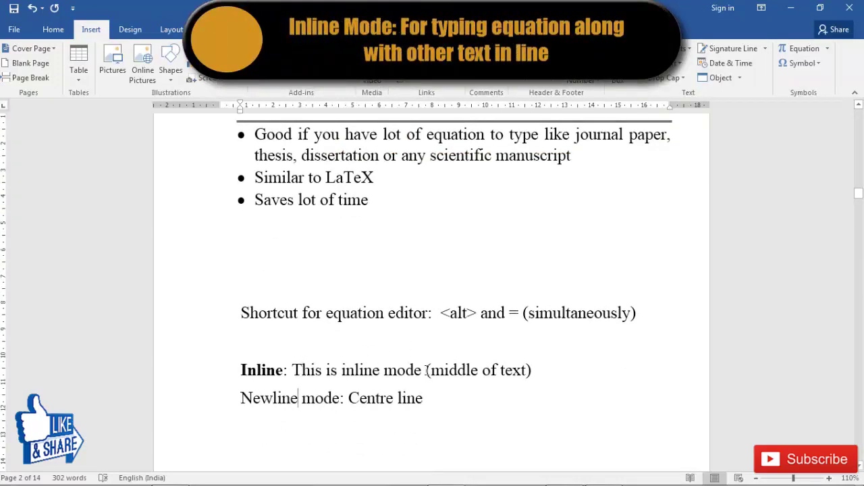
{"action": "left_click", "coordinate": [381, 370]}
{"action": "key", "text": "alt+equal"}
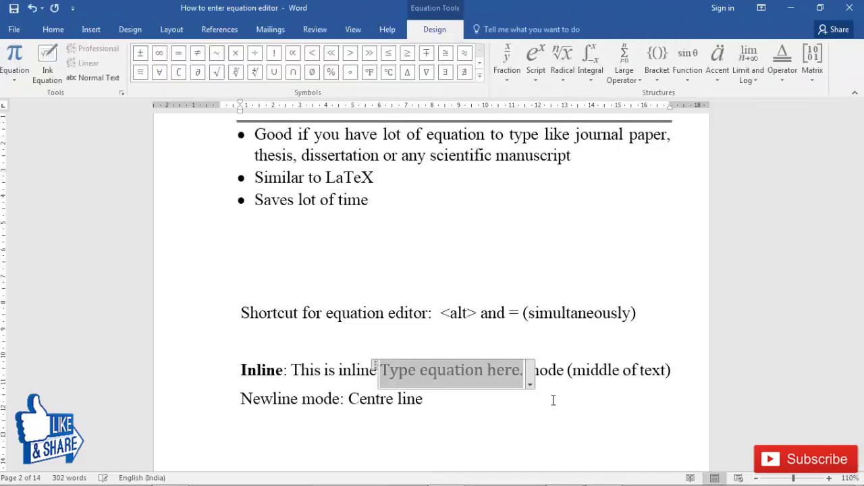
{"action": "type", "text": "\\pi"}
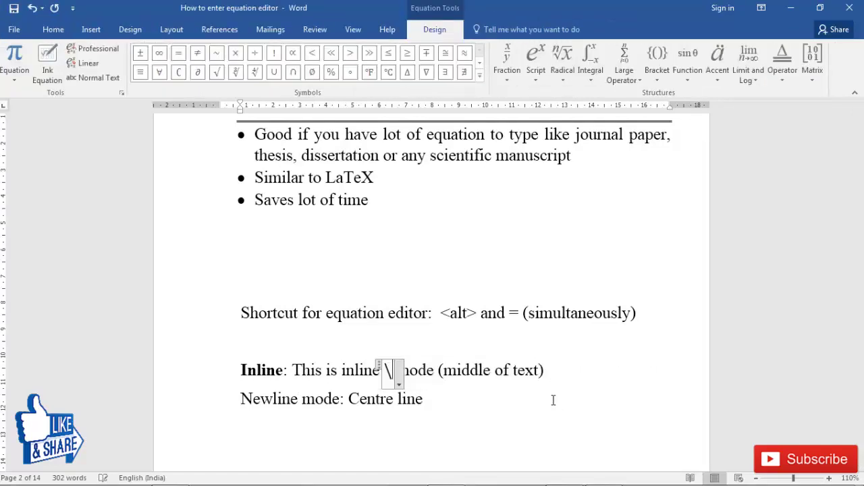
{"action": "left_click", "coordinate": [508, 383]}
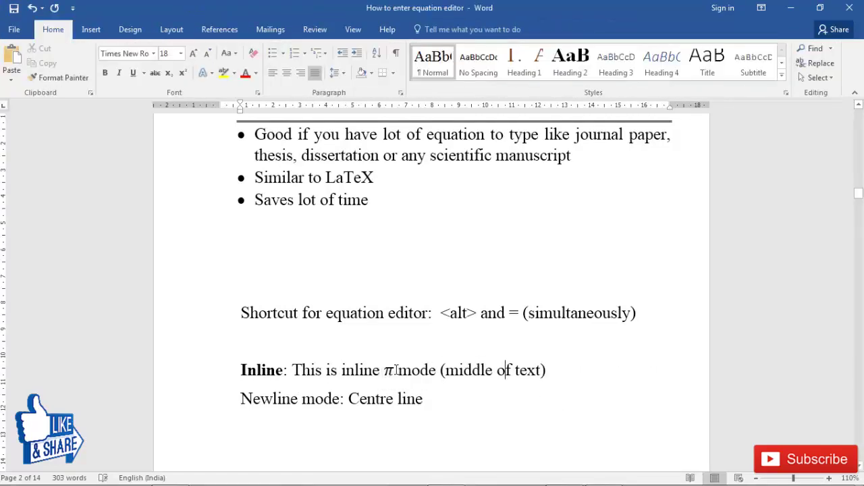
{"action": "key", "text": "ctrl+z"}
{"action": "key", "text": "ctrl+z"}
{"action": "key", "text": "ctrl+z"}
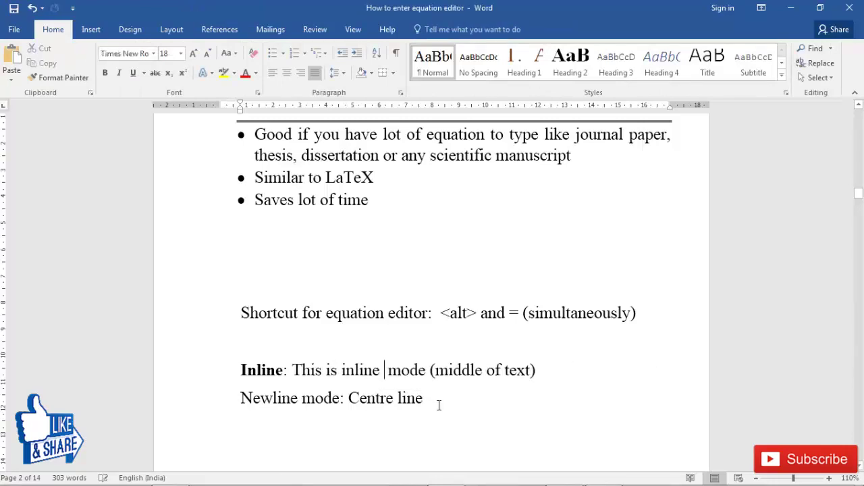
{"action": "left_click", "coordinate": [465, 401]}
Add a \pi equation on a new line below 'Centre line' and delete the stray space after 'inline'
{"action": "key", "text": "Return"}
{"action": "left_click", "coordinate": [388, 371]}
{"action": "key", "text": "BackSpace"}
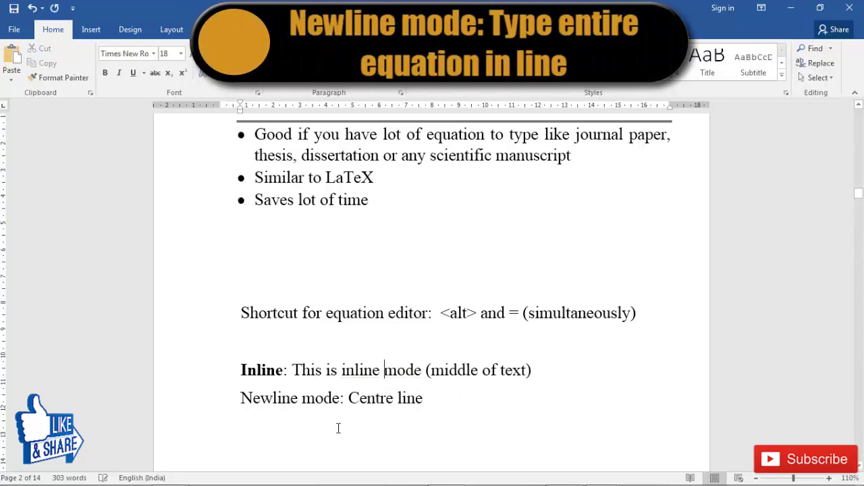
{"action": "left_click", "coordinate": [259, 444]}
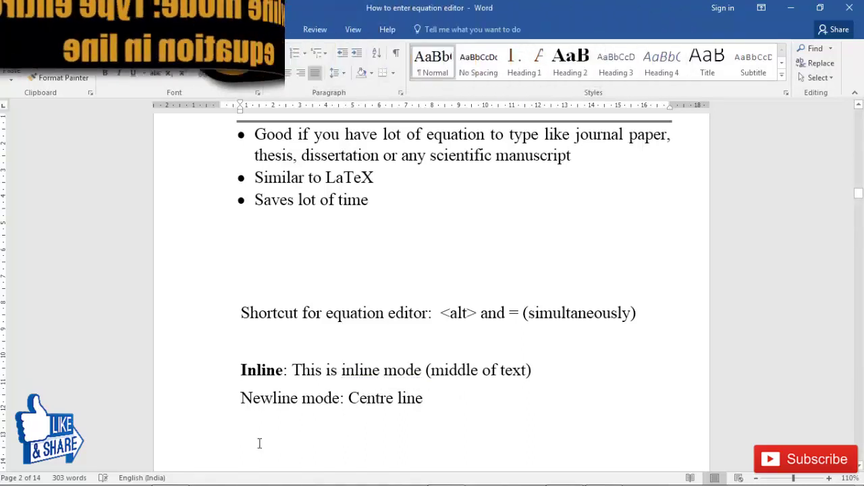
{"action": "key", "text": "alt+equal"}
{"action": "type", "text": "\\pi"}
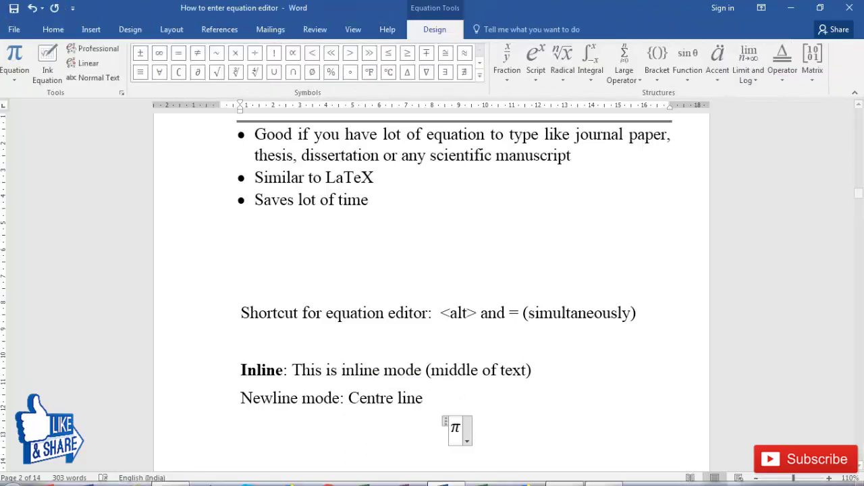
{"action": "left_click", "coordinate": [451, 426]}
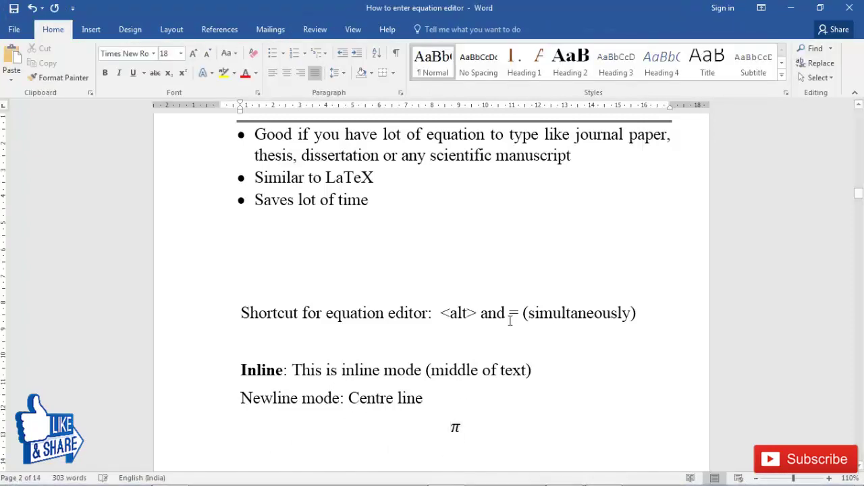
{"action": "left_click", "coordinate": [496, 429]}
{"action": "scroll", "coordinate": [364, 307], "scroll_direction": "down", "scroll_amount": 2}
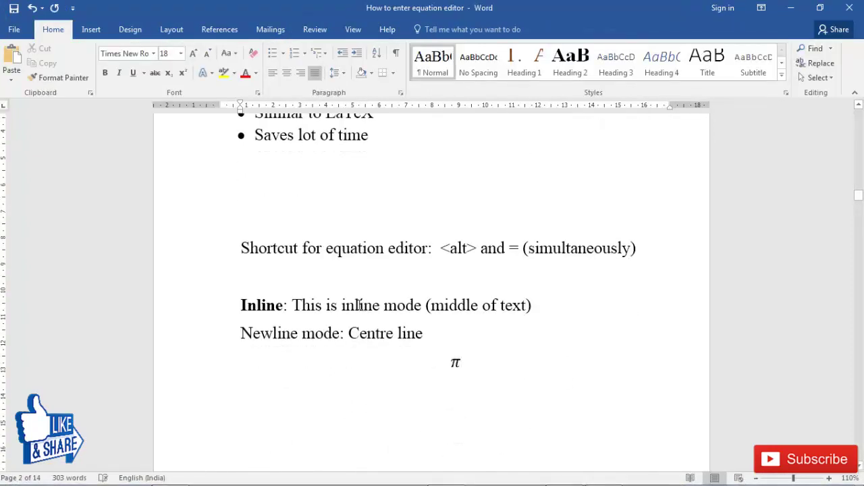
{"action": "scroll", "coordinate": [378, 351], "scroll_direction": "down", "scroll_amount": 1}
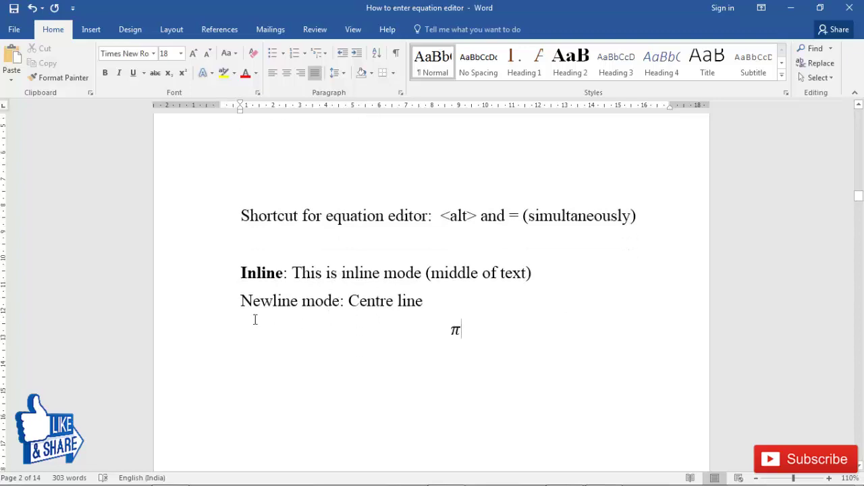
Select the For-column ½ equation and browse the Equation fraction layouts and options
{"action": "left_click_drag", "start_coordinate": [242, 305], "coordinate": [341, 302]}
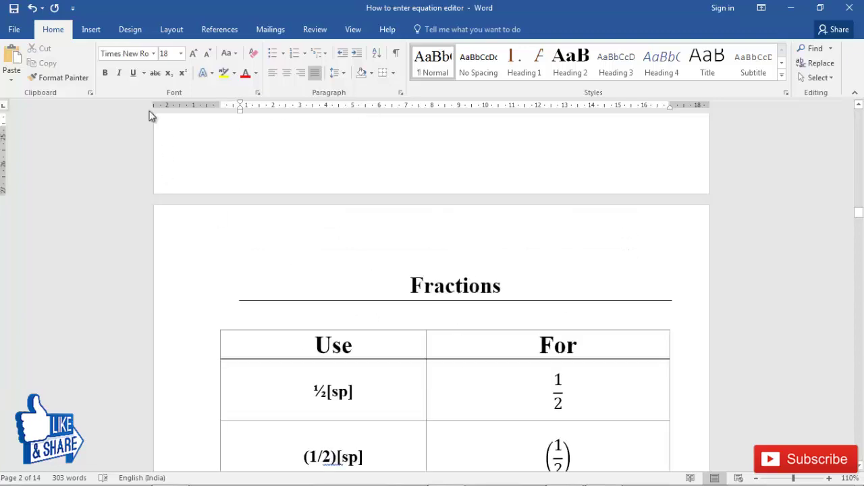
{"action": "left_click", "coordinate": [557, 392]}
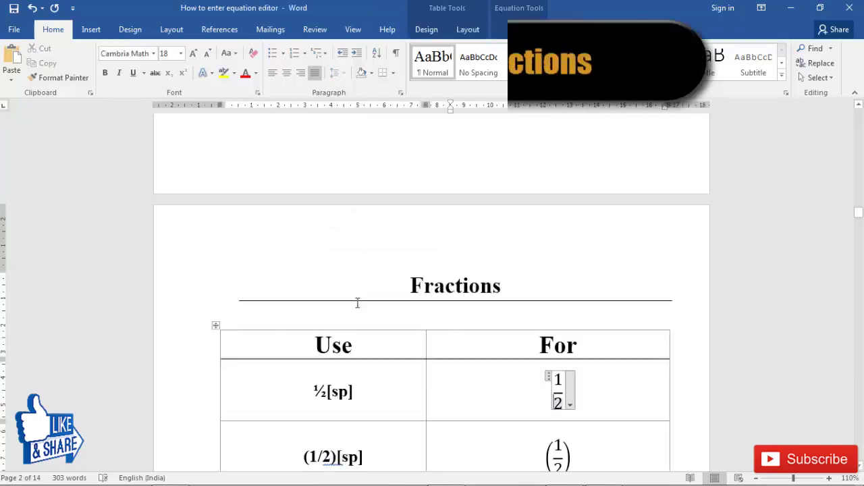
{"action": "left_click", "coordinate": [92, 30]}
{"action": "left_click", "coordinate": [518, 29]}
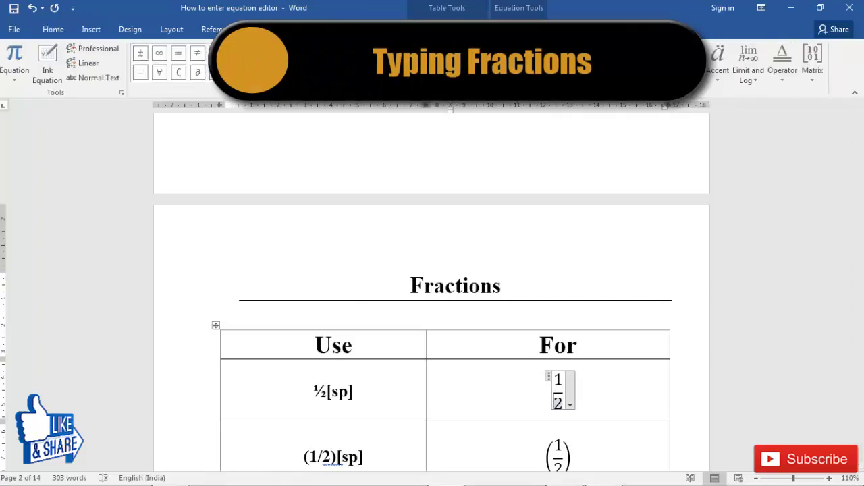
{"action": "left_click", "coordinate": [507, 71]}
{"action": "left_click", "coordinate": [448, 174]}
{"action": "left_click", "coordinate": [571, 405]}
{"action": "key", "text": "Escape"}
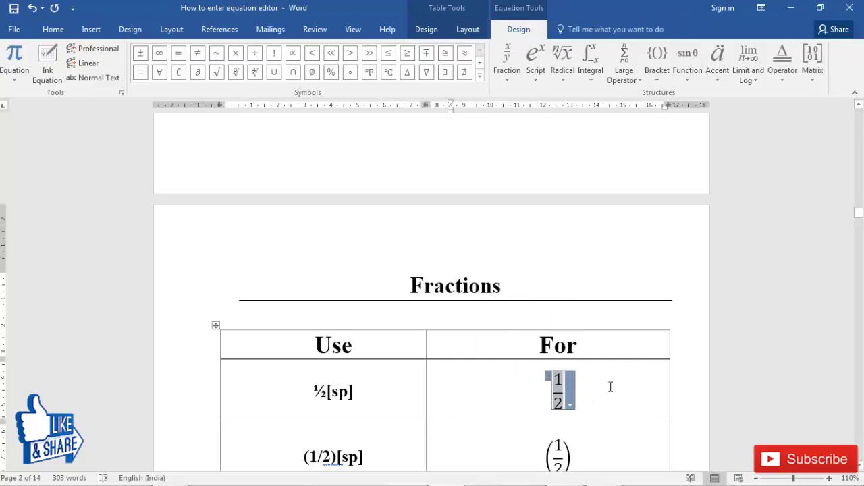
{"action": "left_click", "coordinate": [611, 391]}
Replace the ½ equation with typed 1/2, converted to a stacked fraction
{"action": "left_click_drag", "start_coordinate": [611, 390], "coordinate": [517, 382]}
{"action": "key", "text": "BackSpace"}
{"action": "type", "text": "1/2"}
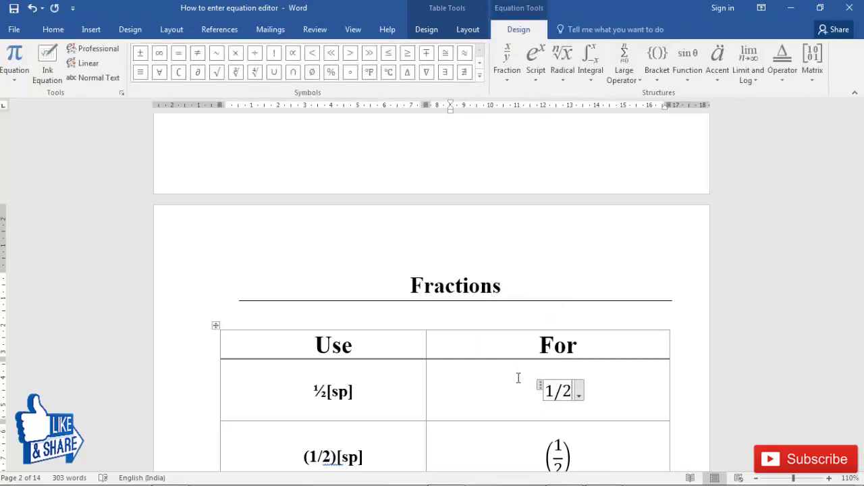
{"action": "key", "text": "space"}
{"action": "left_click", "coordinate": [354, 392]}
{"action": "left_click_drag", "start_coordinate": [314, 391], "coordinate": [378, 409]}
{"action": "left_click", "coordinate": [360, 395]}
Scroll down to check the 1/(1+1/2) shortcut against its rendered fraction
{"action": "scroll", "coordinate": [359, 395], "scroll_direction": "down", "scroll_amount": 3}
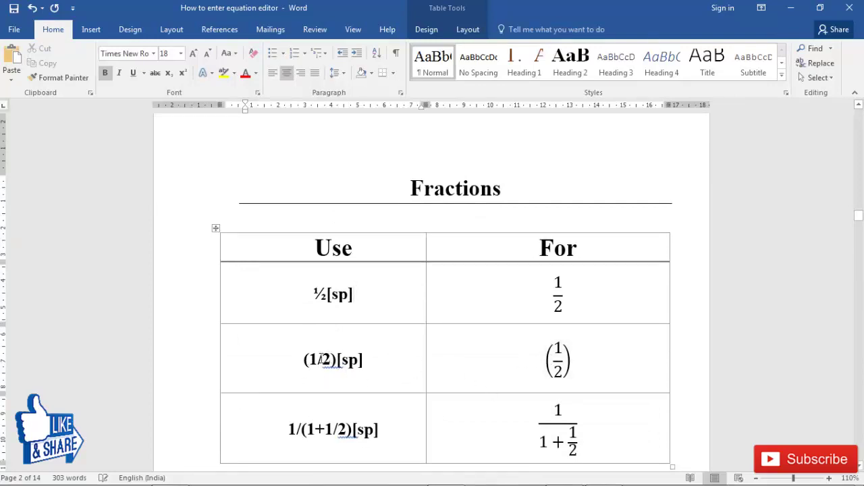
{"action": "scroll", "coordinate": [589, 386], "scroll_direction": "down", "scroll_amount": 1}
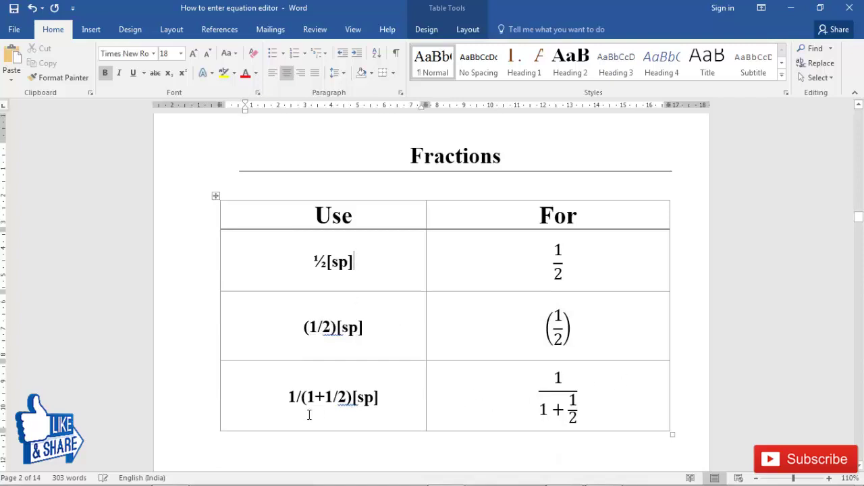
{"action": "left_click", "coordinate": [574, 402]}
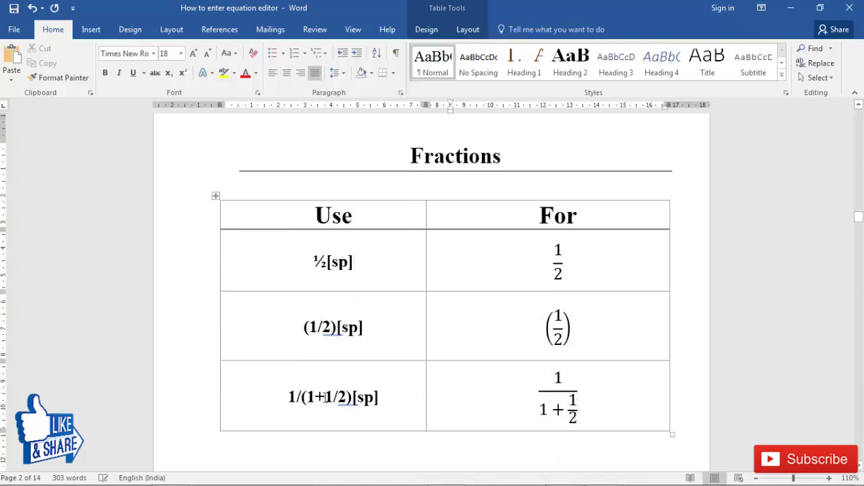
{"action": "left_click_drag", "start_coordinate": [288, 397], "coordinate": [347, 397]}
{"action": "left_click", "coordinate": [597, 390]}
{"action": "scroll", "coordinate": [510, 398], "scroll_direction": "down", "scroll_amount": 3}
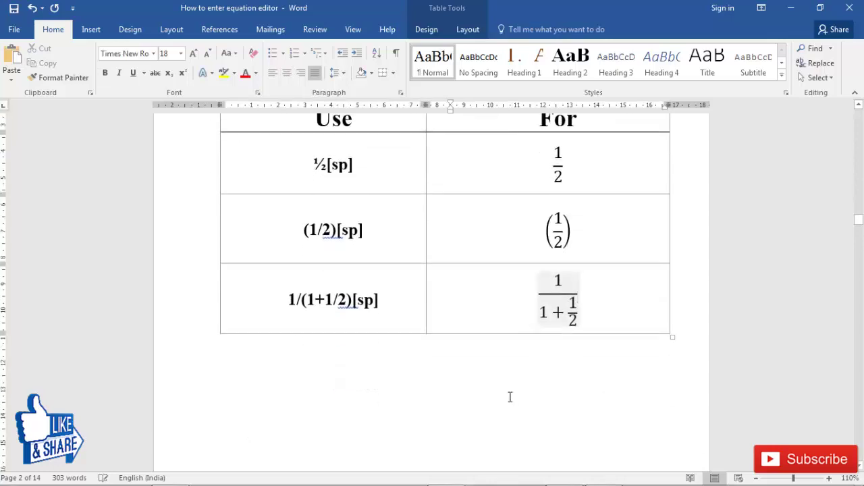